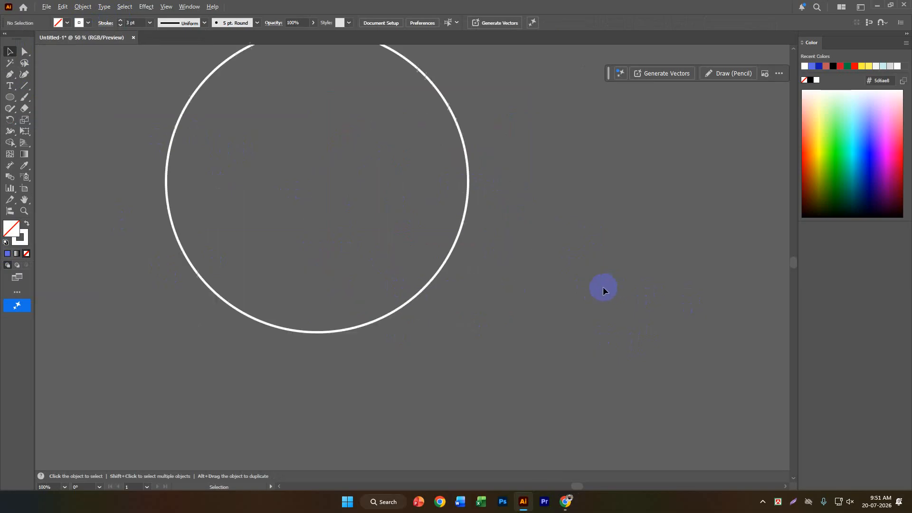
Step: Try rotating the circle around its centre with the bounding box, then deselect it
{"action": "scroll", "coordinate": [481, 236], "scroll_direction": "down", "scroll_amount": 3}
{"action": "key", "text": "ctrl+a"}
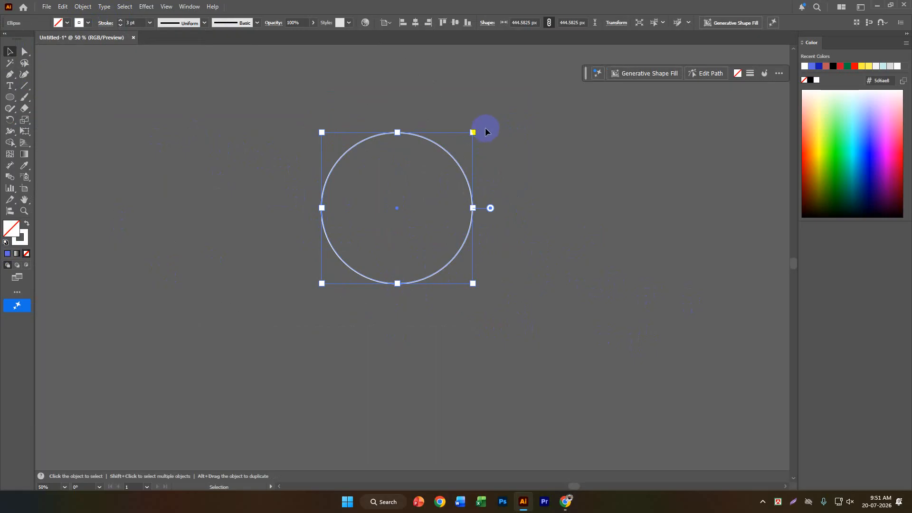
{"action": "left_click_drag", "start_coordinate": [478, 131], "coordinate": [391, 216]}
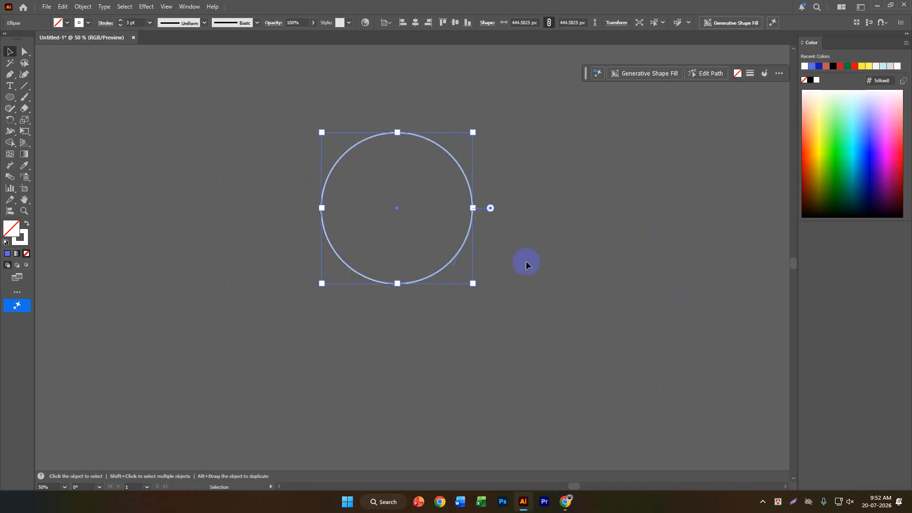
{"action": "left_click", "coordinate": [545, 257]}
Step: Draw a square about 352 px wide beside the circle and move it farther away with a clear gap between them
{"action": "scroll", "coordinate": [545, 258], "scroll_direction": "down", "scroll_amount": 1}
{"action": "left_click", "coordinate": [10, 97]}
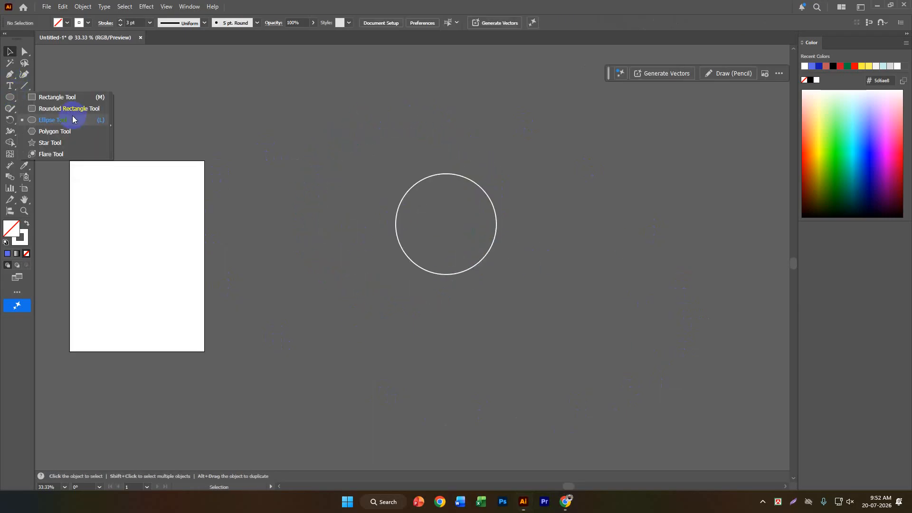
{"action": "left_click", "coordinate": [57, 96]}
{"action": "mouse_move", "coordinate": [545, 189]}
{"action": "left_mouse_down"}
{"action": "mouse_move", "coordinate": [600, 242]}
{"action": "mouse_move", "coordinate": [585, 229]}
{"action": "left_mouse_up"}
{"action": "left_click", "coordinate": [10, 51]}
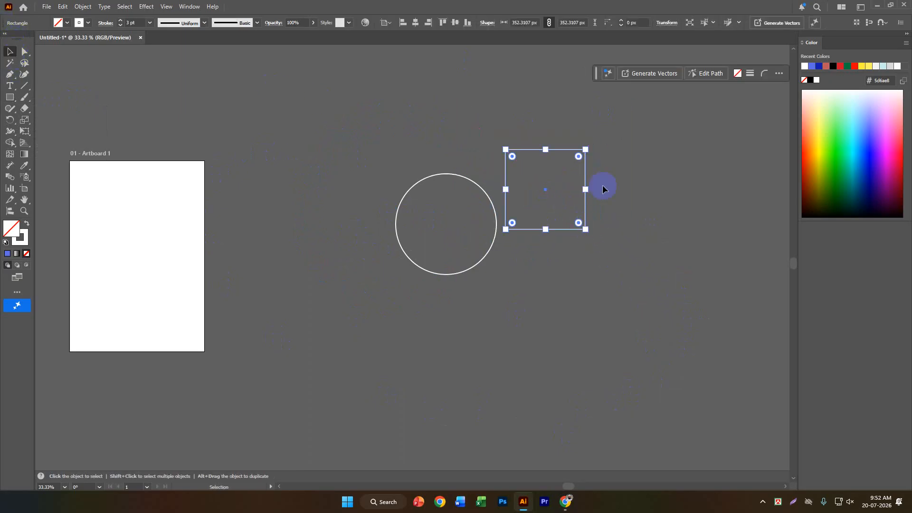
{"action": "left_click_drag", "start_coordinate": [585, 178], "coordinate": [636, 208]}
{"action": "left_click", "coordinate": [679, 207]}
{"action": "scroll", "coordinate": [679, 206], "scroll_direction": "up", "scroll_amount": 1}
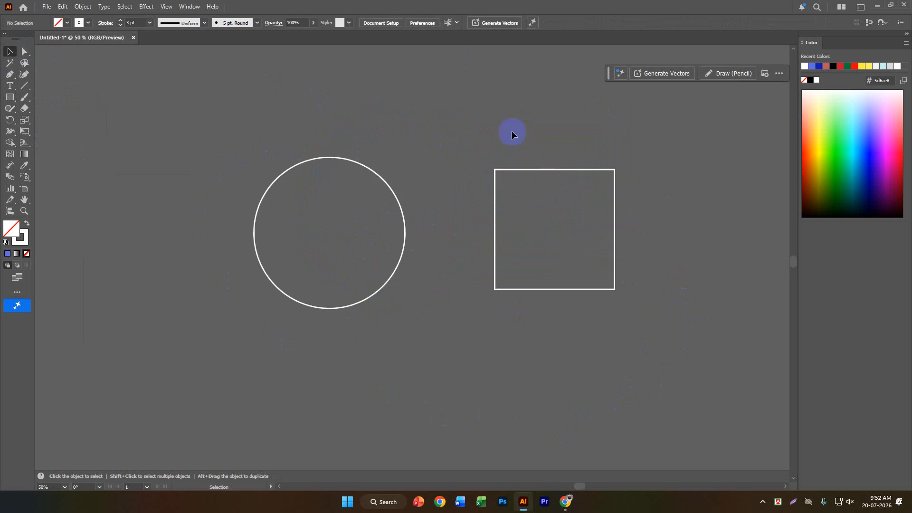
Step: Select the square, try rotating it freely by its bounding box, and undo the rotation
{"action": "left_click_drag", "start_coordinate": [520, 144], "coordinate": [704, 316]}
{"action": "left_click_drag", "start_coordinate": [617, 164], "coordinate": [686, 285]}
{"action": "key", "text": "ctrl+z"}
{"action": "left_click", "coordinate": [686, 304]}
Step: Move the square slightly farther away from the circle and deselect it
{"action": "left_click_drag", "start_coordinate": [494, 257], "coordinate": [532, 263]}
{"action": "left_click", "coordinate": [551, 395]}
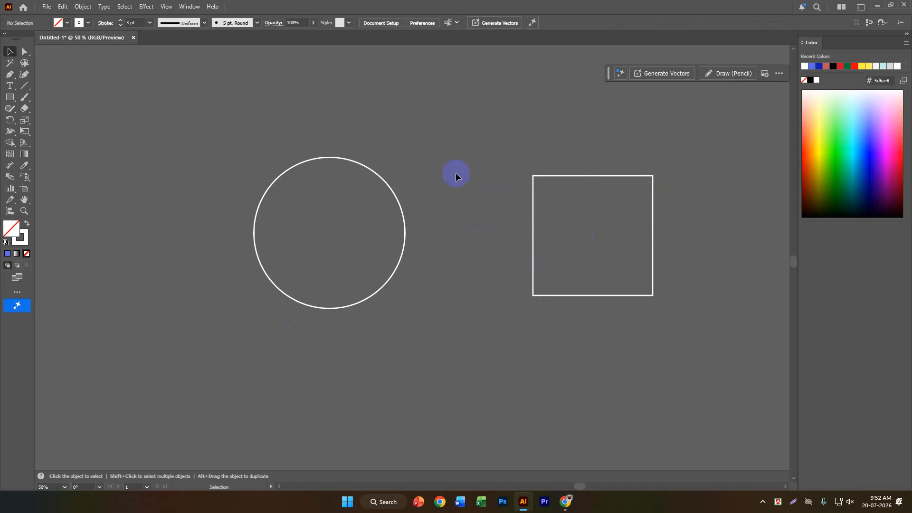
Step: Examine the default pivot point that the Rotate tool gives the square
{"action": "left_click", "coordinate": [6, 120]}
{"action": "left_click", "coordinate": [67, 120]}
{"action": "left_click", "coordinate": [12, 51]}
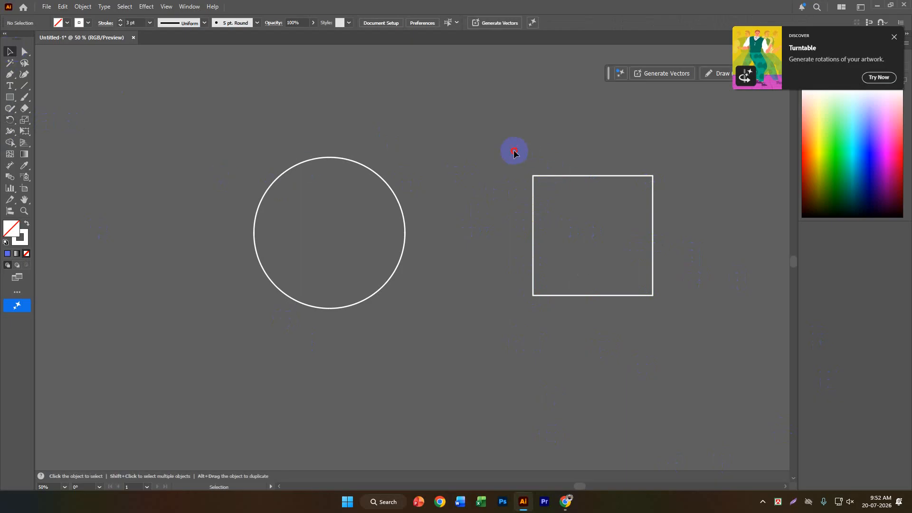
{"action": "left_click", "coordinate": [608, 260]}
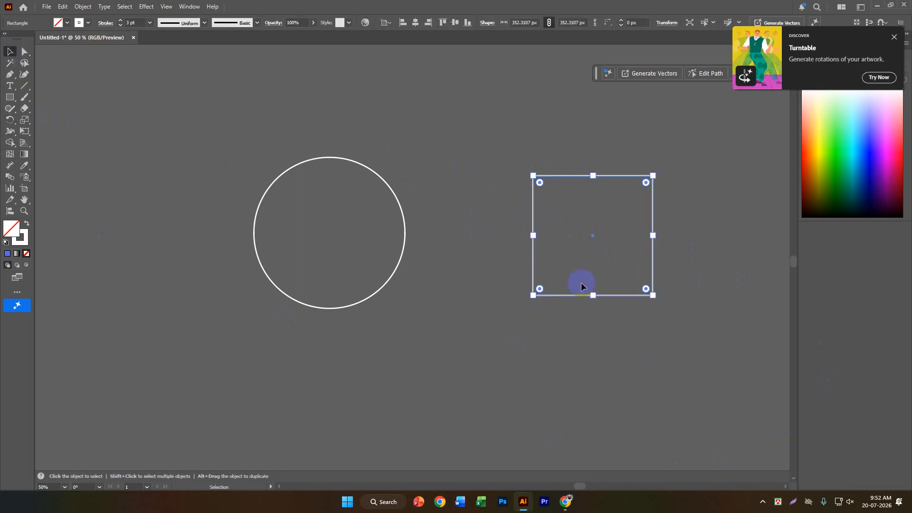
{"action": "left_click", "coordinate": [10, 123]}
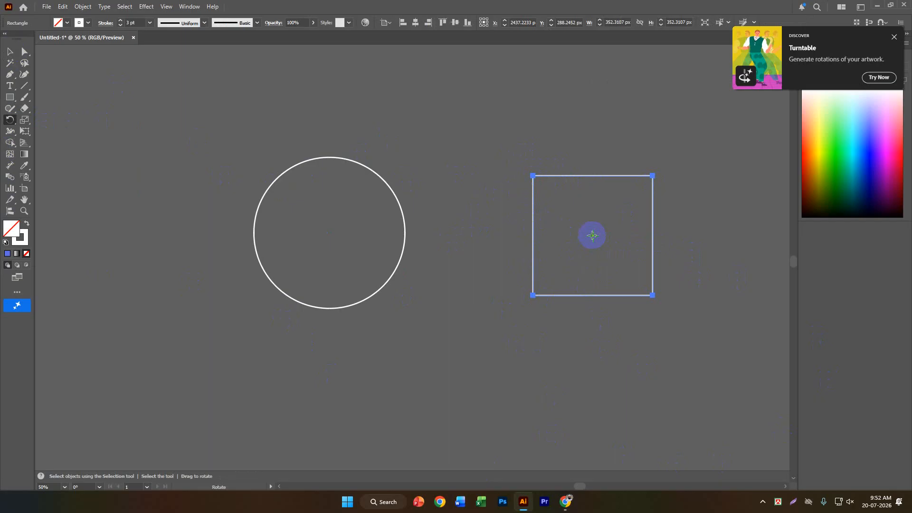
{"action": "left_click", "coordinate": [9, 51]}
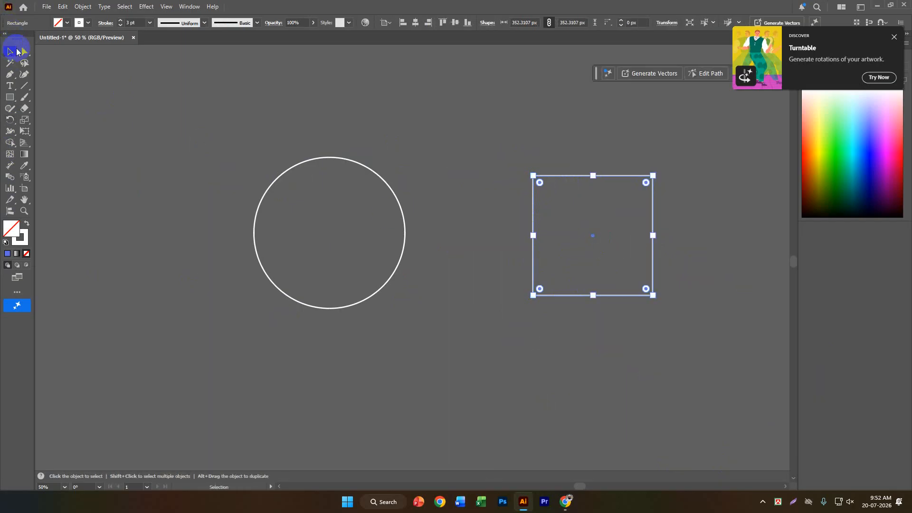
{"action": "left_click", "coordinate": [432, 103]}
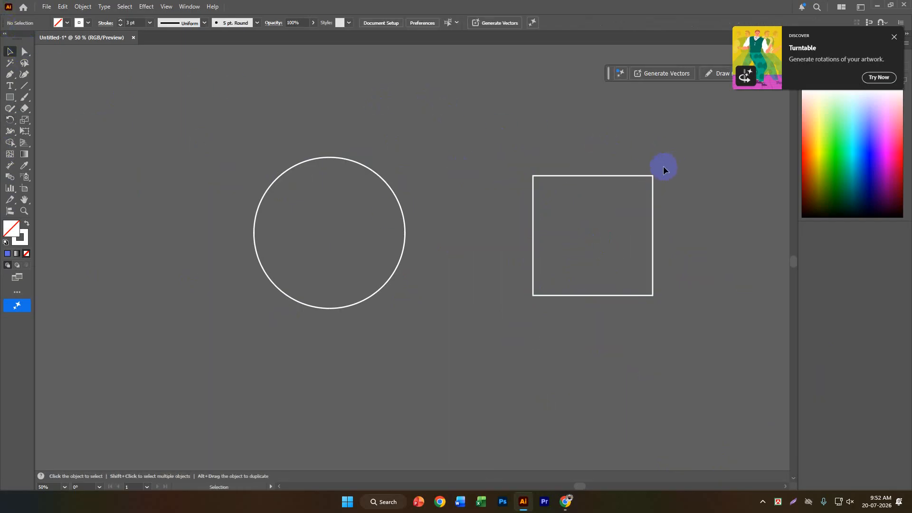
Step: Try rotating the square by its corner with the Selection tool, and undo it
{"action": "left_click_drag", "start_coordinate": [668, 167], "coordinate": [621, 206]}
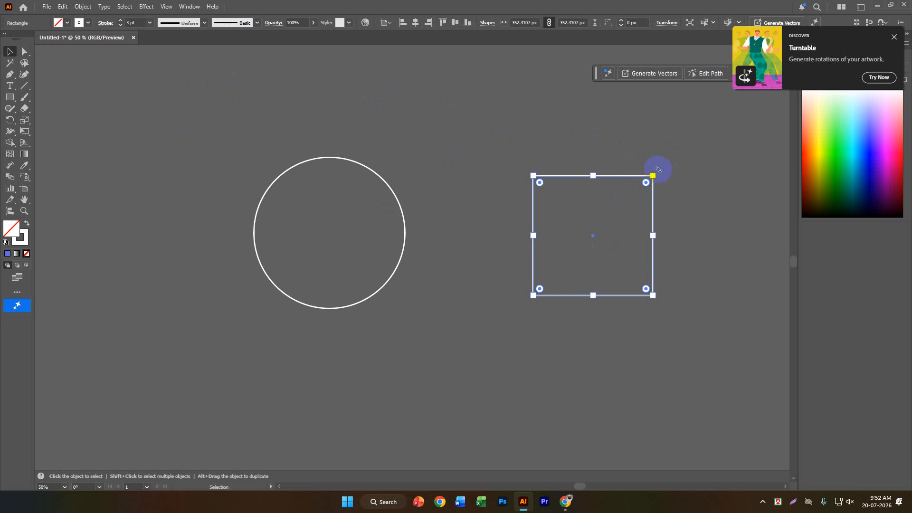
{"action": "left_click_drag", "start_coordinate": [658, 169], "coordinate": [711, 222]}
{"action": "key", "text": "ctrl+z"}
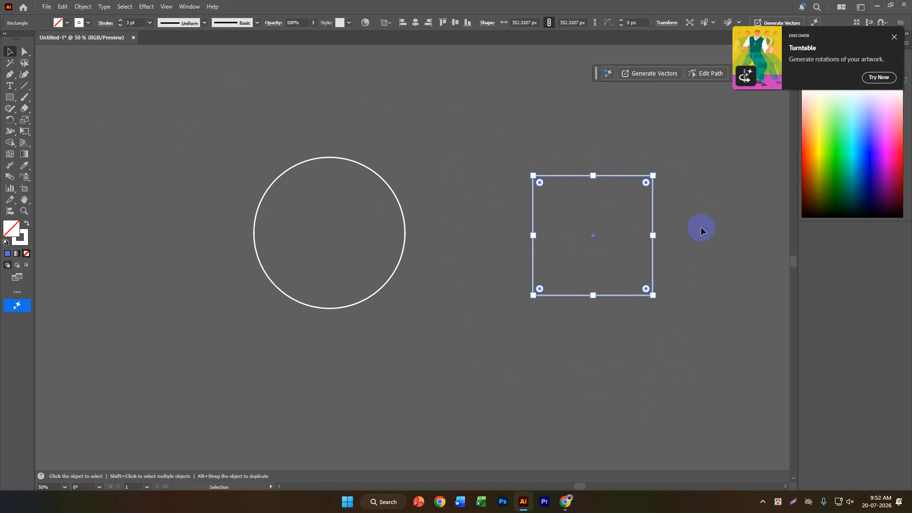
Step: Try rotating the square around a pivot outside its lower-right corner with the Rotate tool, and undo it
{"action": "left_click", "coordinate": [9, 123]}
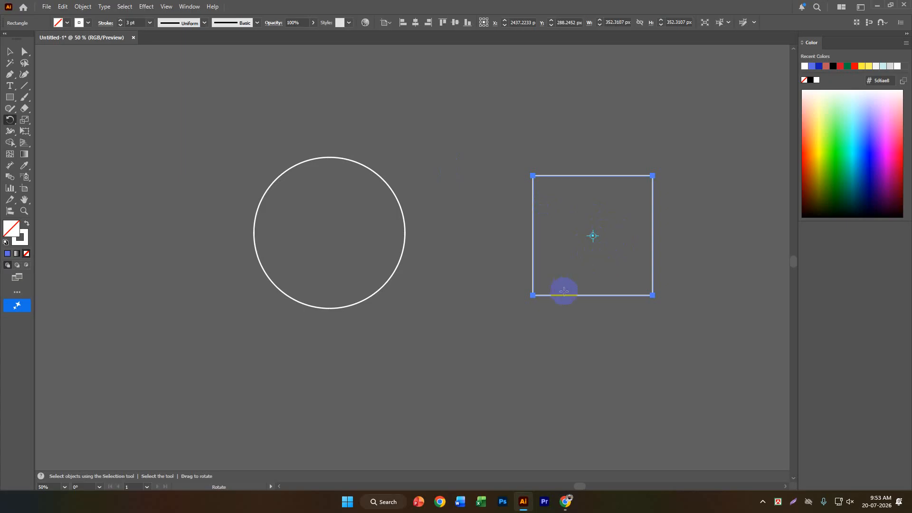
{"action": "scroll", "coordinate": [622, 275], "scroll_direction": "down", "scroll_amount": 1}
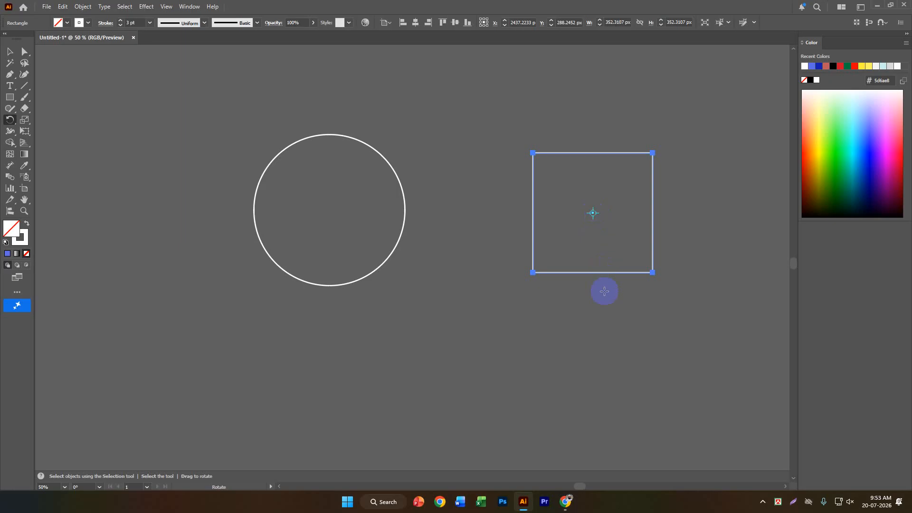
{"action": "left_click", "coordinate": [681, 310]}
{"action": "left_click_drag", "start_coordinate": [577, 154], "coordinate": [687, 255]}
{"action": "key", "text": "ctrl+z"}
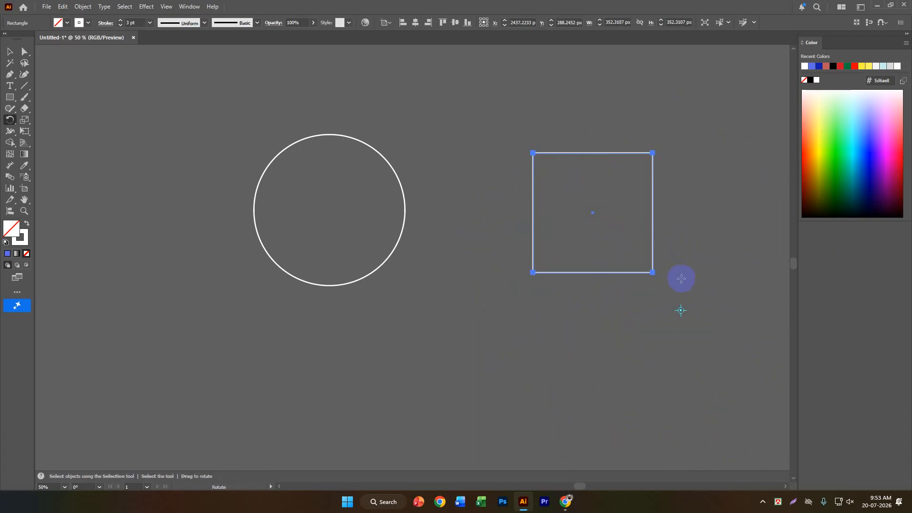
Step: Try rotating the square around a pivot on its lower-left corner, and undo it
{"action": "left_click", "coordinate": [533, 272]}
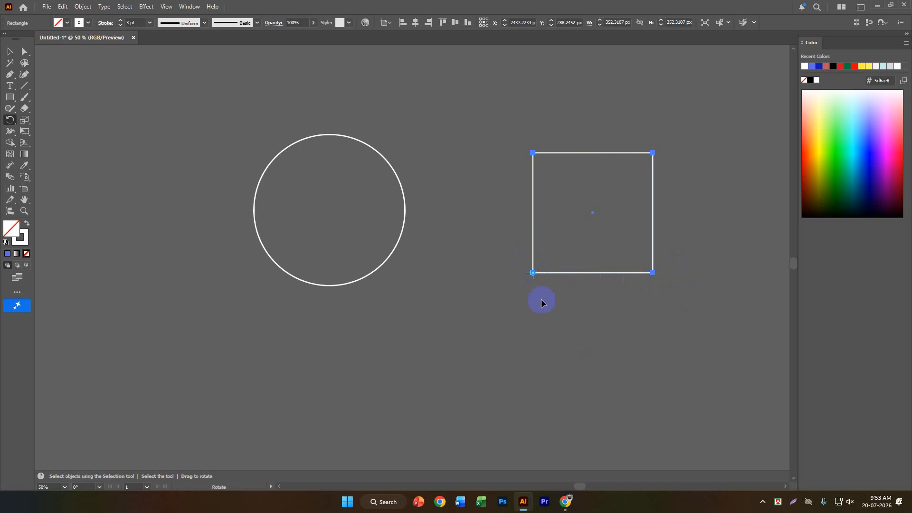
{"action": "left_click_drag", "start_coordinate": [650, 184], "coordinate": [688, 214]}
{"action": "key", "text": "ctrl+z"}
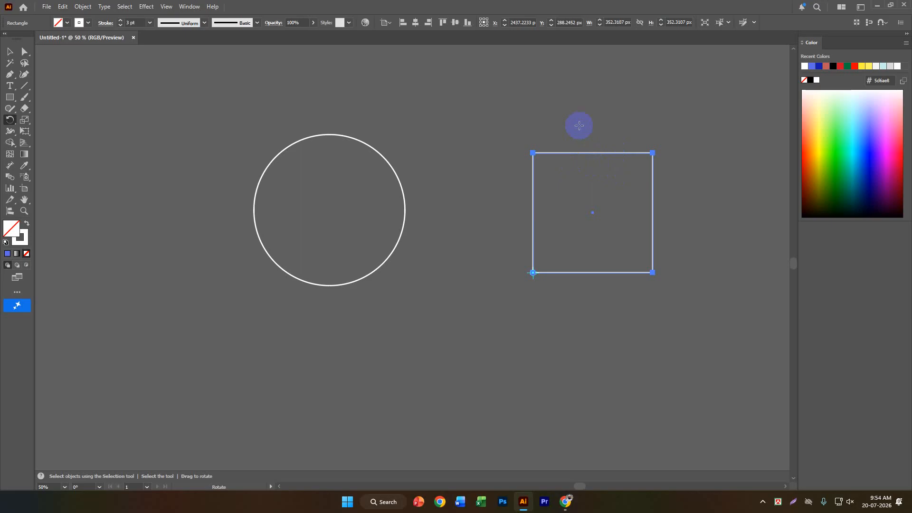
Step: Try rotating the square around pivots above its upper-right corner and below its lower-left corner, then undo both rotations and deselect it
{"action": "left_click", "coordinate": [664, 127]}
{"action": "left_click_drag", "start_coordinate": [622, 274], "coordinate": [594, 239]}
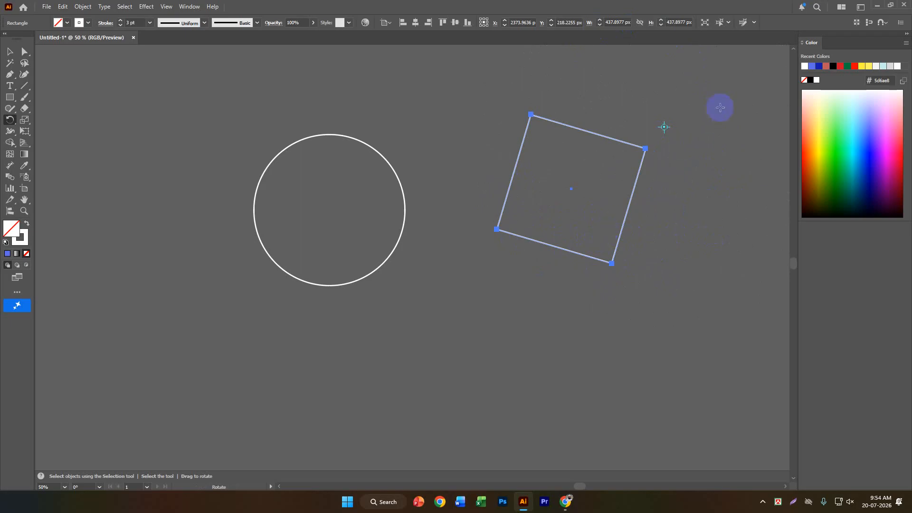
{"action": "left_click", "coordinate": [494, 338]}
{"action": "left_click_drag", "start_coordinate": [518, 164], "coordinate": [468, 329]}
{"action": "key", "text": "ctrl+z"}
{"action": "key", "text": "ctrl+z"}
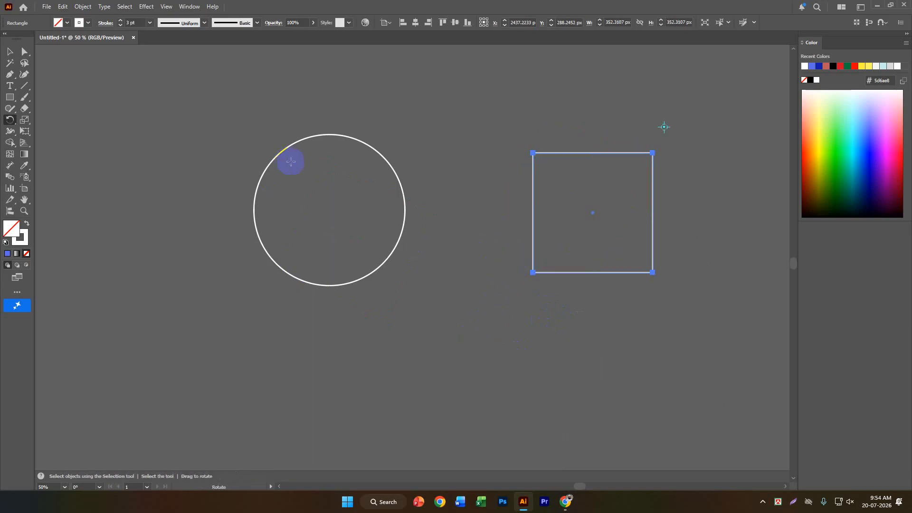
{"action": "left_click", "coordinate": [10, 52]}
{"action": "left_click", "coordinate": [199, 176]}
{"action": "scroll", "coordinate": [178, 172], "scroll_direction": "up", "scroll_amount": 1}
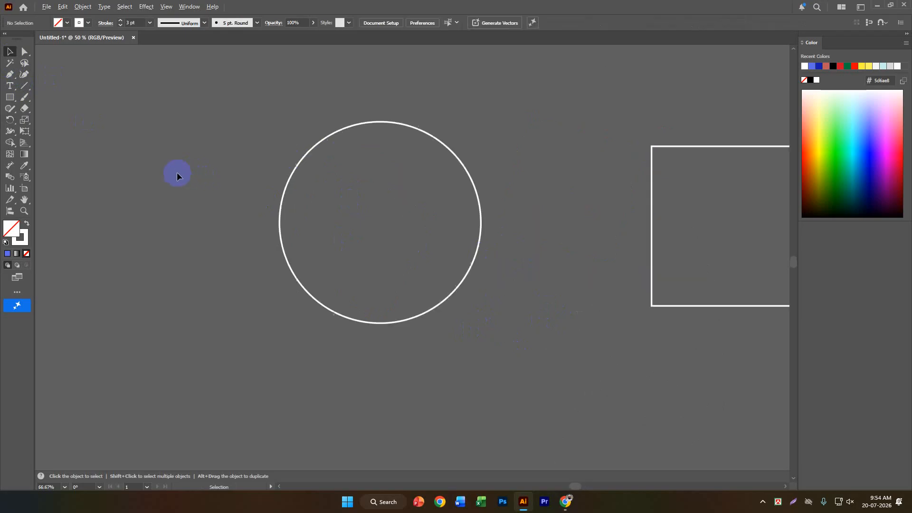
{"action": "left_click", "coordinate": [25, 85]}
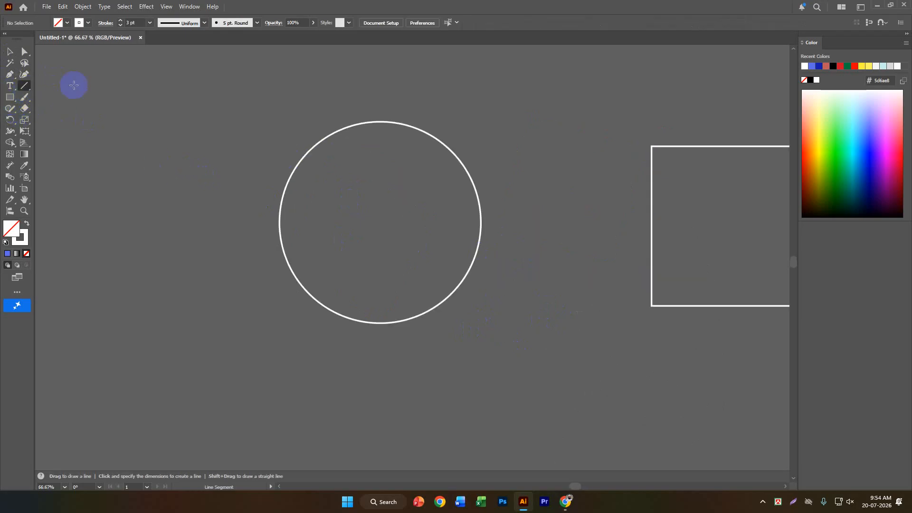
{"action": "mouse_move", "coordinate": [128, 122]}
{"action": "left_mouse_down"}
{"action": "mouse_move", "coordinate": [142, 158]}
{"action": "mouse_move", "coordinate": [135, 133]}
{"action": "left_mouse_up"}
{"action": "key", "text": "ctrl+z"}
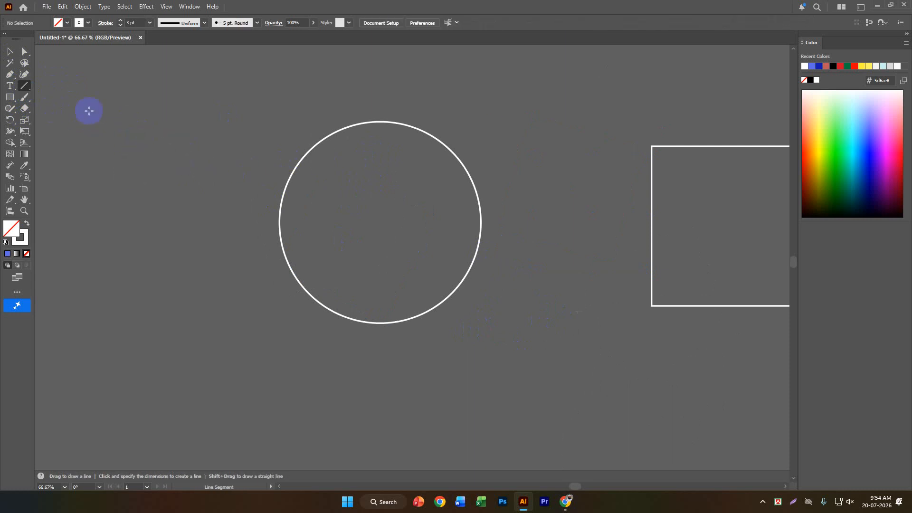
Step: Draw a short vertical line about 34 px long outside the circle and set its stroke to 13 pt
{"action": "left_click", "coordinate": [25, 91]}
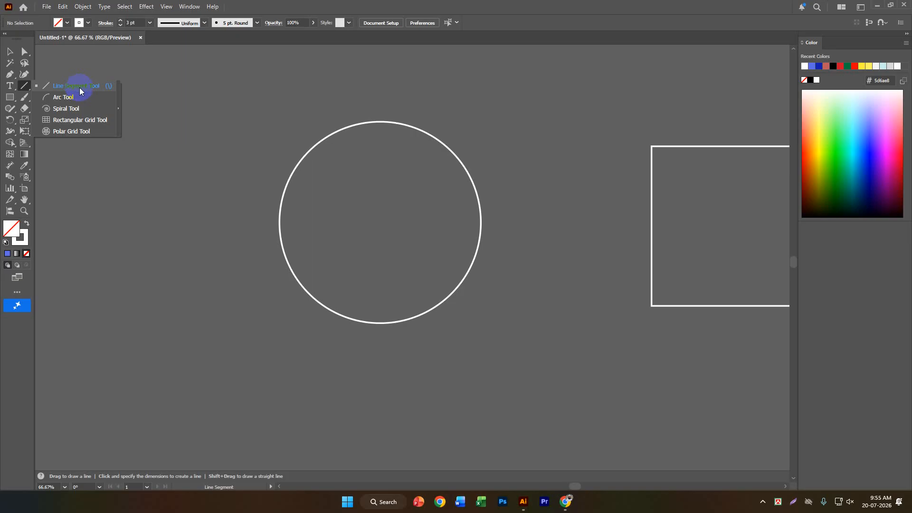
{"action": "left_click", "coordinate": [81, 88]}
{"action": "mouse_move", "coordinate": [196, 158]}
{"action": "left_mouse_down"}
{"action": "mouse_move", "coordinate": [193, 182]}
{"action": "mouse_move", "coordinate": [203, 172]}
{"action": "mouse_move", "coordinate": [195, 174]}
{"action": "left_mouse_up"}
{"action": "left_click", "coordinate": [10, 51]}
{"action": "left_click", "coordinate": [120, 21]}
{"action": "left_click", "coordinate": [119, 21]}
{"action": "left_click", "coordinate": [120, 22]}
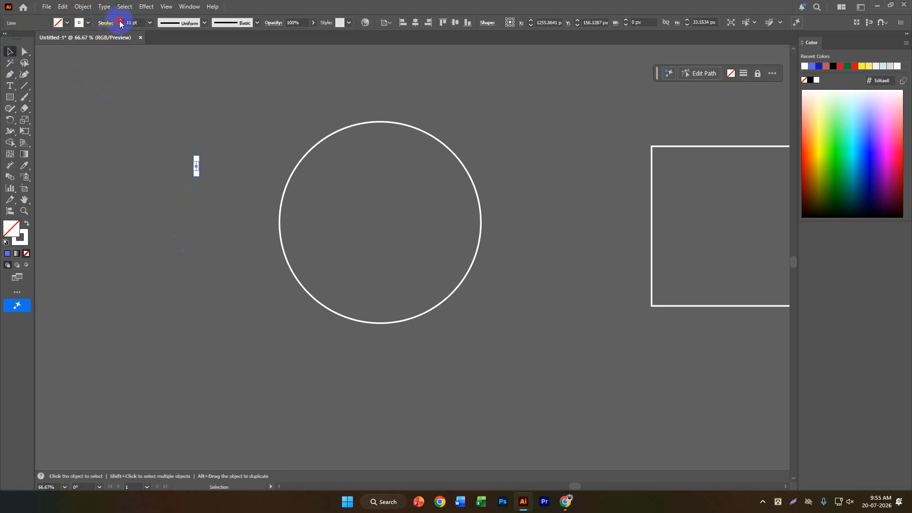
{"action": "left_click", "coordinate": [161, 190]}
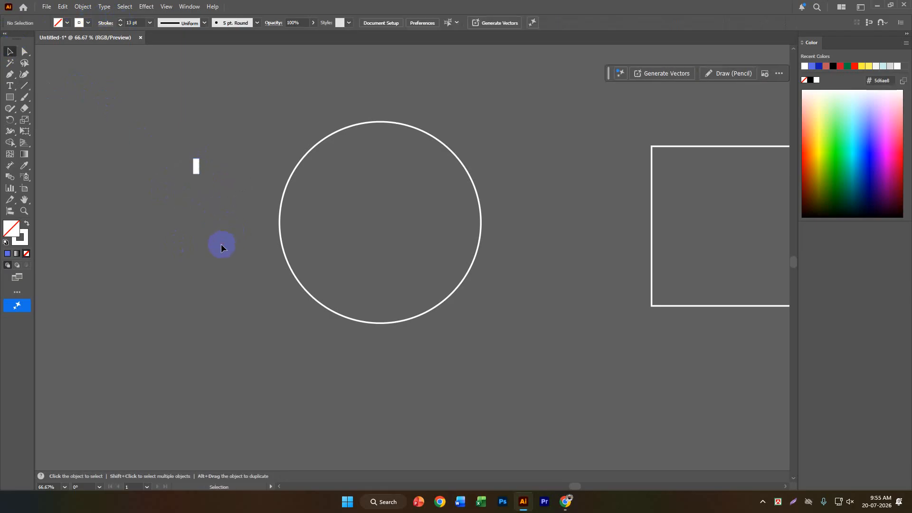
Step: Move the short line inside the circle near its top, aligned with the circle's vertical centre line
{"action": "left_click_drag", "start_coordinate": [197, 173], "coordinate": [381, 141]}
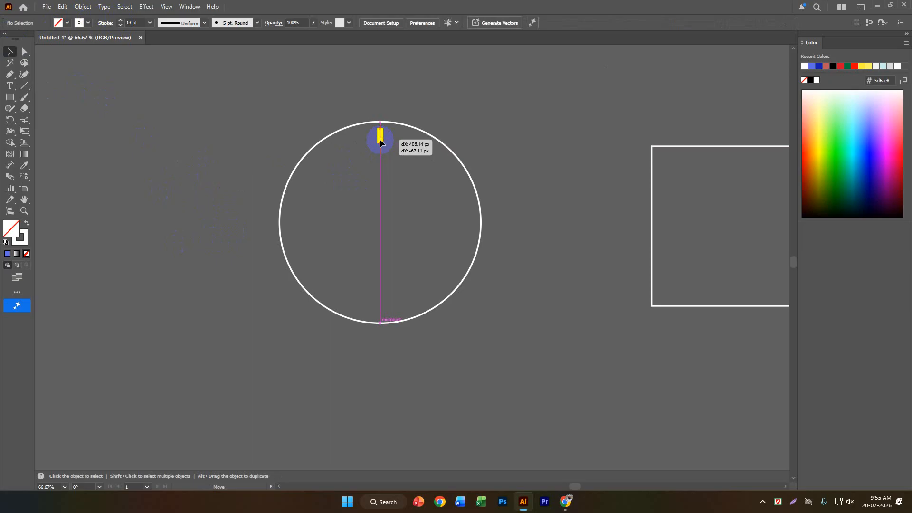
{"action": "left_click_drag", "start_coordinate": [380, 141], "coordinate": [380, 141]}
{"action": "left_click", "coordinate": [617, 144]}
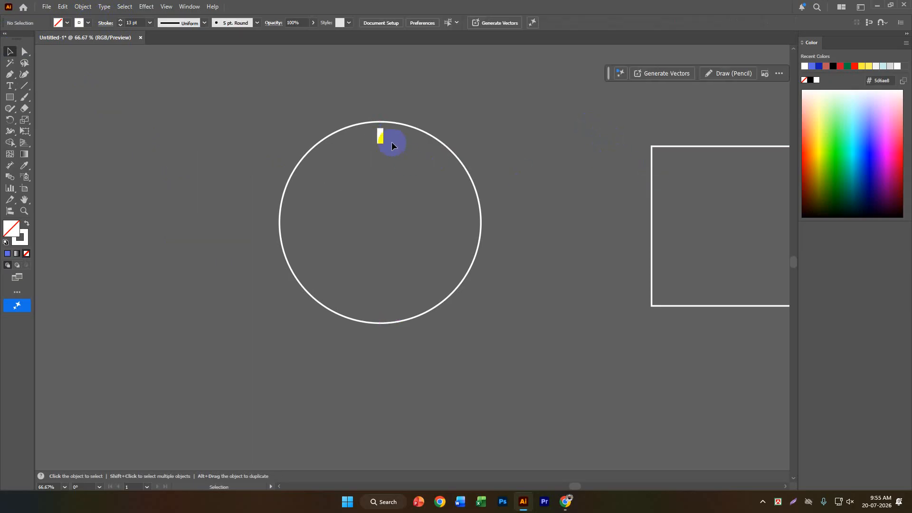
Step: Rotate the short line counterclockwise around the circle's centre with the Rotate tool
{"action": "left_click", "coordinate": [380, 135]}
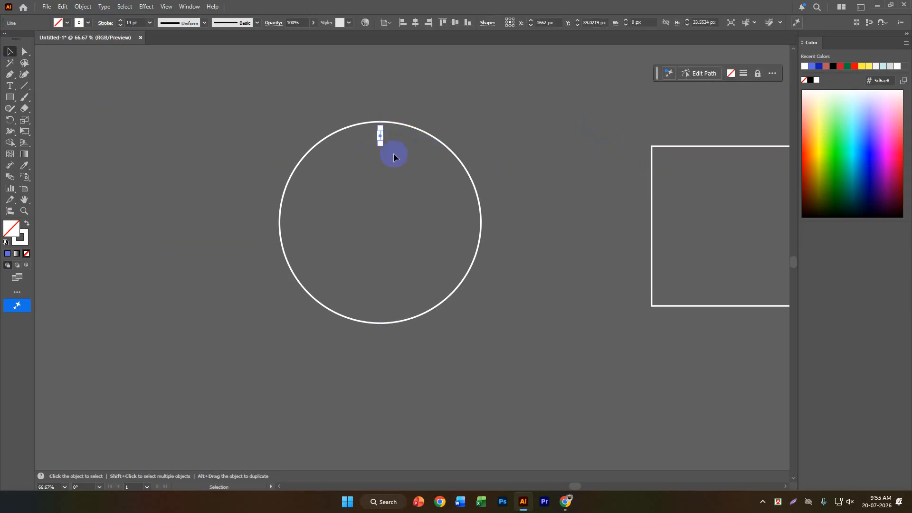
{"action": "scroll", "coordinate": [392, 147], "scroll_direction": "up", "scroll_amount": 2}
{"action": "scroll", "coordinate": [391, 132], "scroll_direction": "down", "scroll_amount": 1}
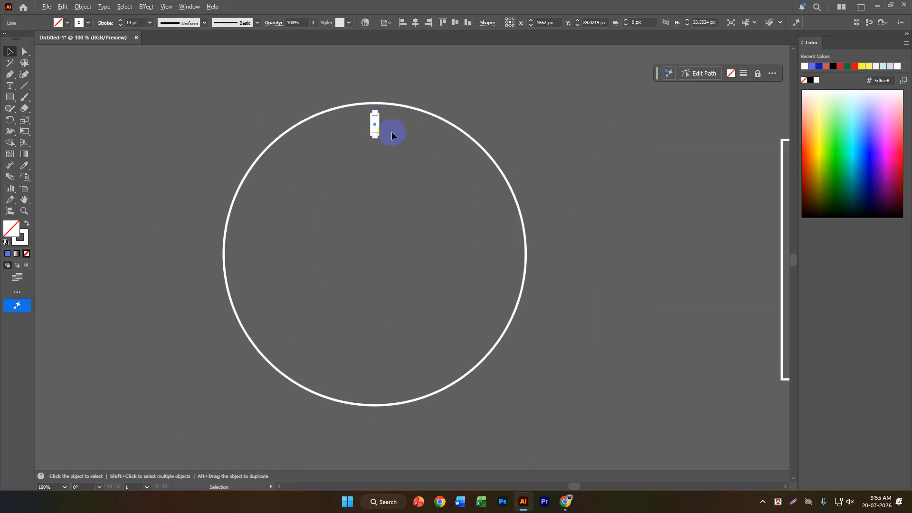
{"action": "left_click_drag", "start_coordinate": [354, 130], "coordinate": [402, 161]}
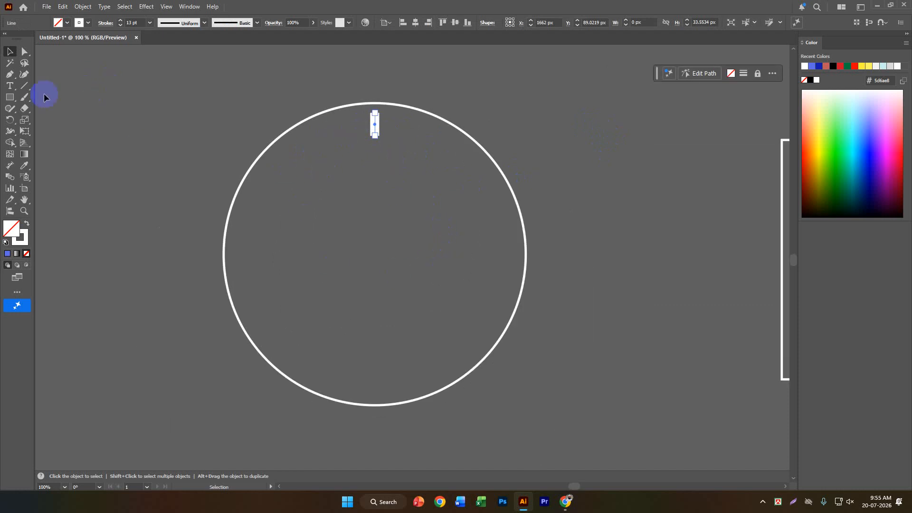
{"action": "left_click", "coordinate": [9, 118]}
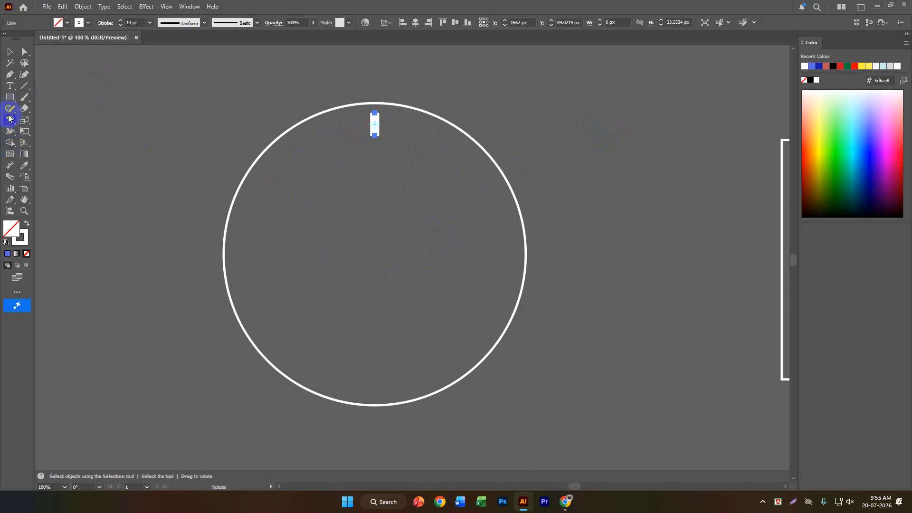
{"action": "left_click", "coordinate": [374, 126]}
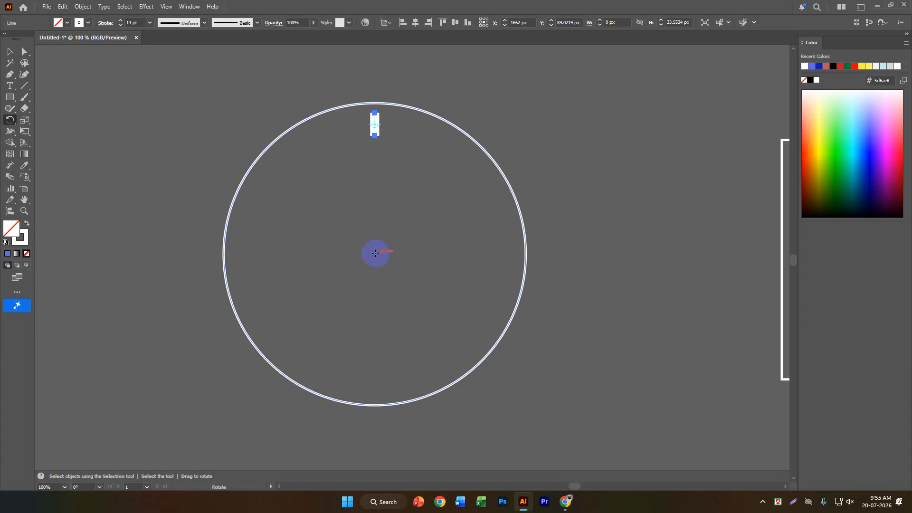
{"action": "left_click", "coordinate": [375, 253]}
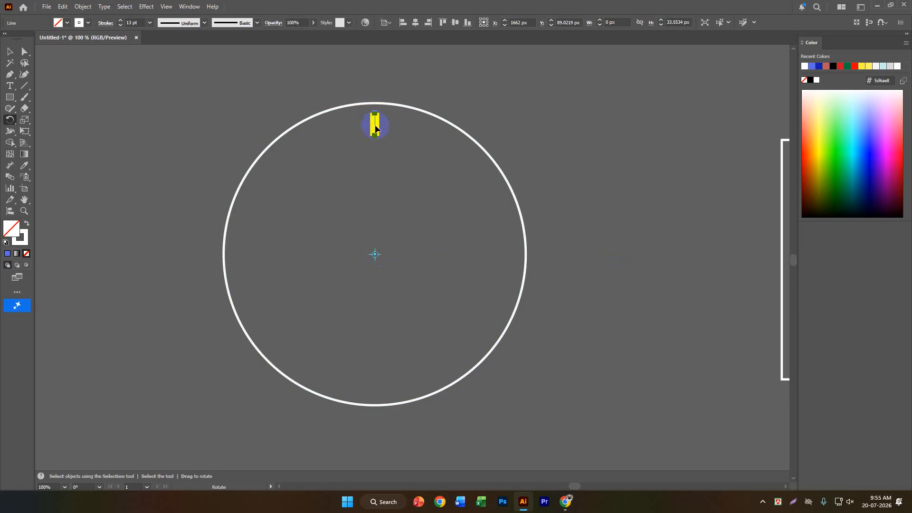
{"action": "left_click_drag", "start_coordinate": [375, 128], "coordinate": [350, 184]}
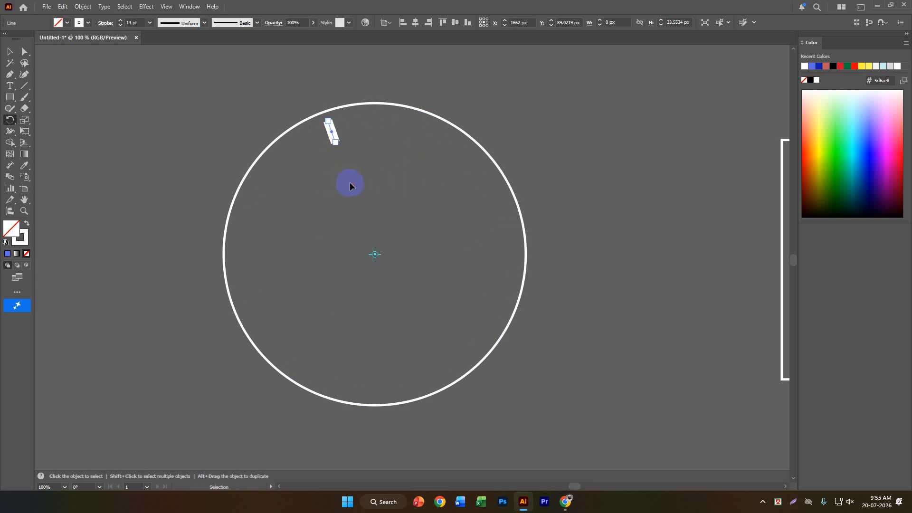
Step: Undo the short line's rotation and create a copy of it rotated by 360/12 degrees around the circle's centre
{"action": "key", "text": "ctrl+z"}
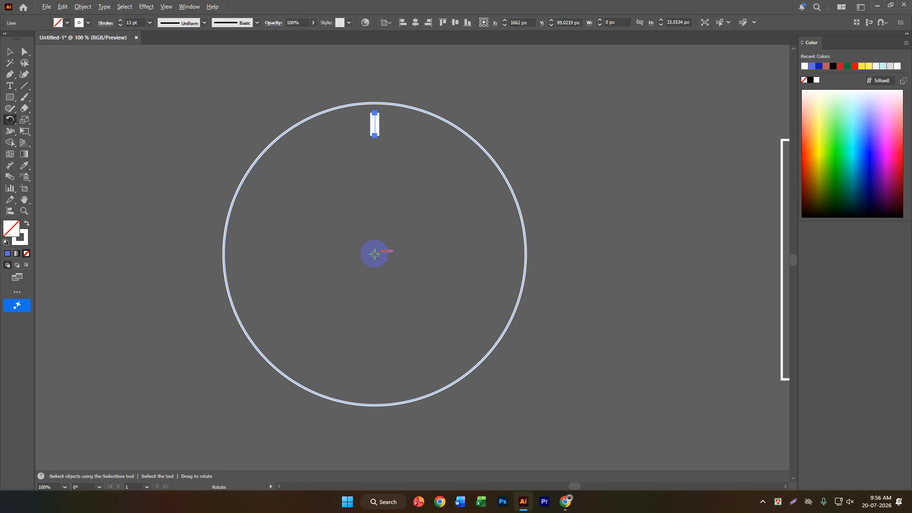
{"action": "left_click", "coordinate": [375, 254], "text": "alt"}
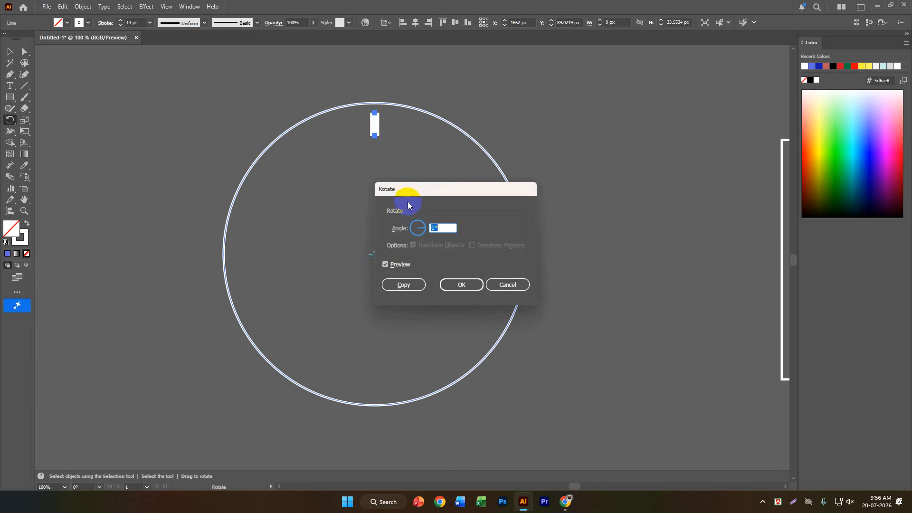
{"action": "left_click_drag", "start_coordinate": [413, 199], "coordinate": [576, 119]}
{"action": "left_click", "coordinate": [614, 159]}
{"action": "left_click", "coordinate": [567, 161]}
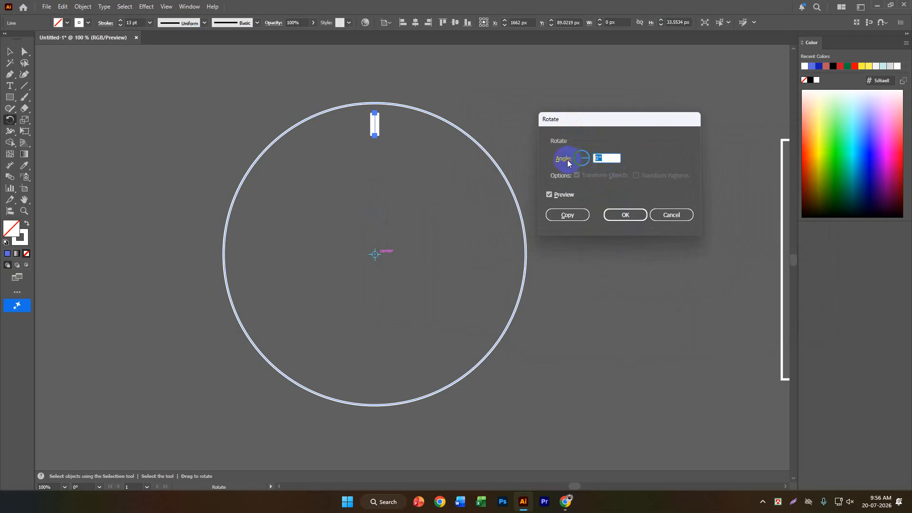
{"action": "left_click", "coordinate": [612, 157]}
{"action": "type", "text": "360/"}
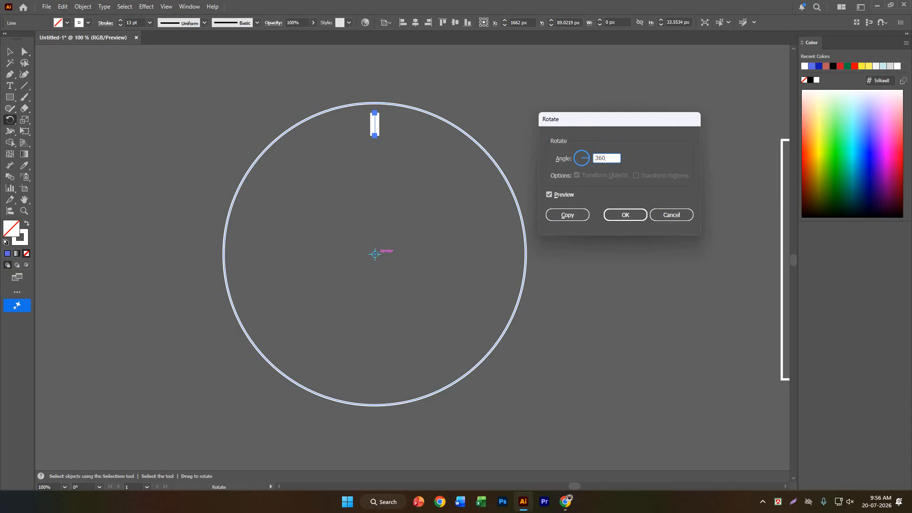
{"action": "double_click", "coordinate": [612, 157]}
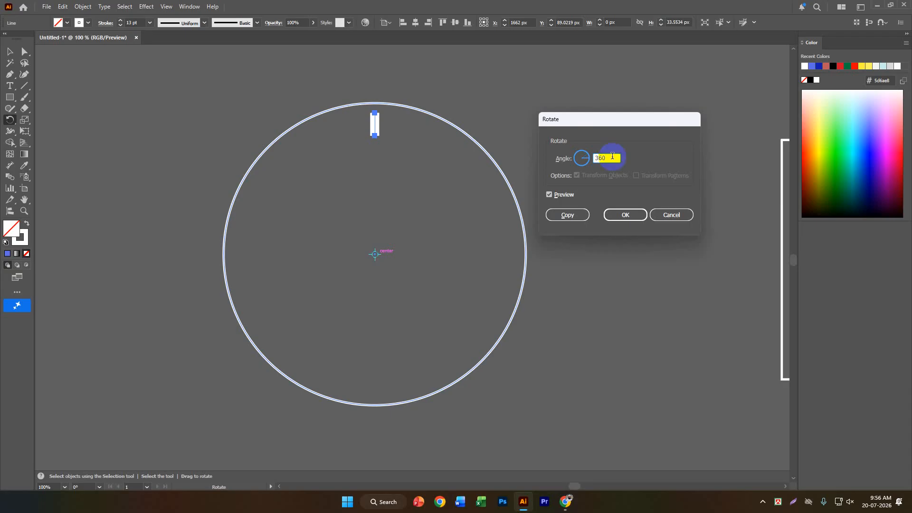
{"action": "type", "text": "/12"}
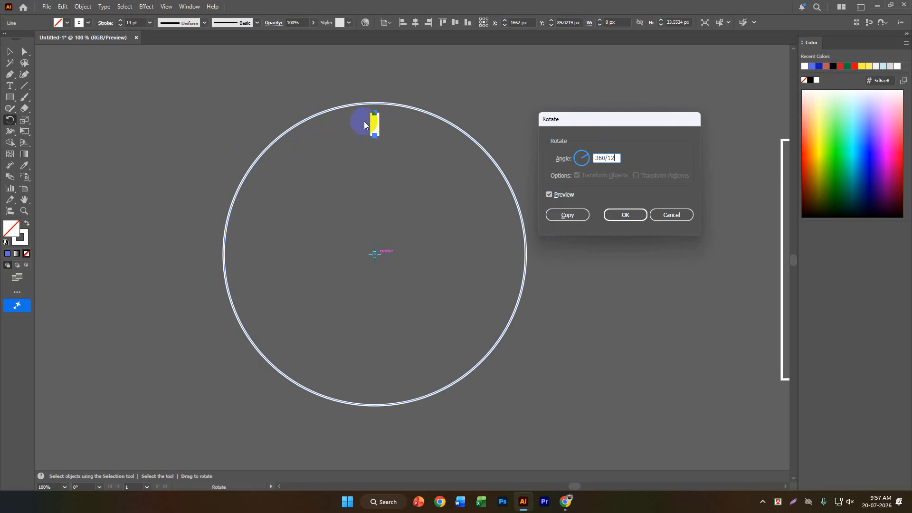
{"action": "left_click", "coordinate": [563, 215]}
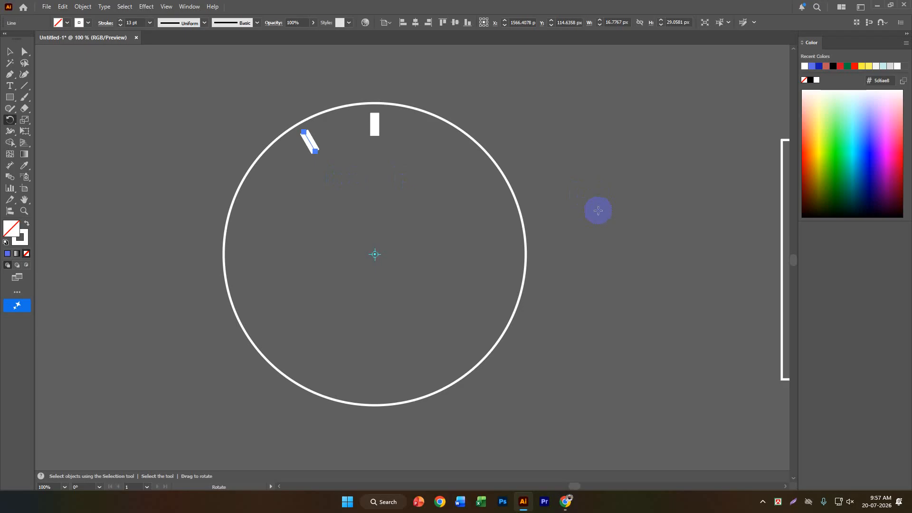
Step: Repeat the rotated copy of the short line around the circle to make twelve evenly spaced marks, and deselect
{"action": "key", "text": "ctrl+d"}
{"action": "key", "text": "ctrl+d"}
{"action": "key", "text": "ctrl+d"}
{"action": "key", "text": "ctrl+d"}
{"action": "key", "text": "ctrl+d"}
{"action": "key", "text": "ctrl+d"}
{"action": "key", "text": "ctrl+d"}
{"action": "key", "text": "ctrl+d"}
{"action": "key", "text": "ctrl+d"}
{"action": "key", "text": "ctrl+d"}
{"action": "key", "text": "ctrl+d"}
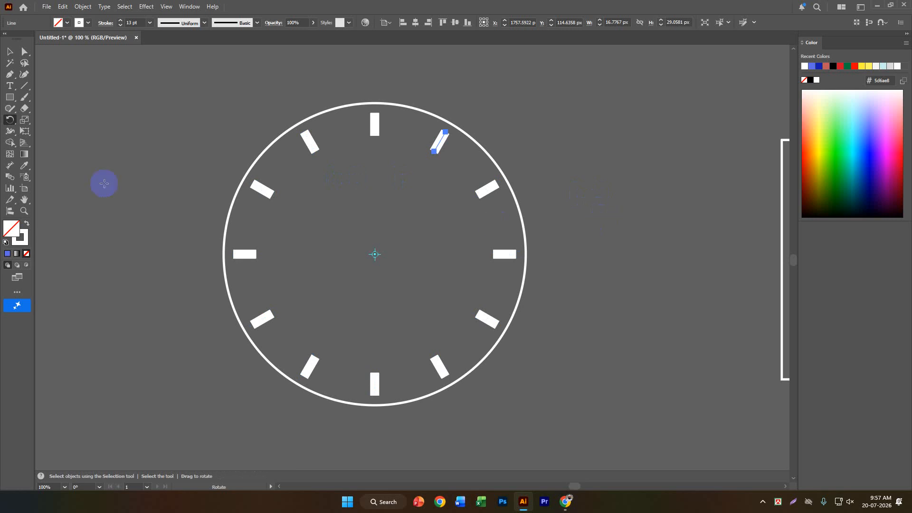
{"action": "left_click", "coordinate": [10, 52]}
{"action": "left_click", "coordinate": [122, 131]}
{"action": "scroll", "coordinate": [123, 130], "scroll_direction": "down", "scroll_amount": 1}
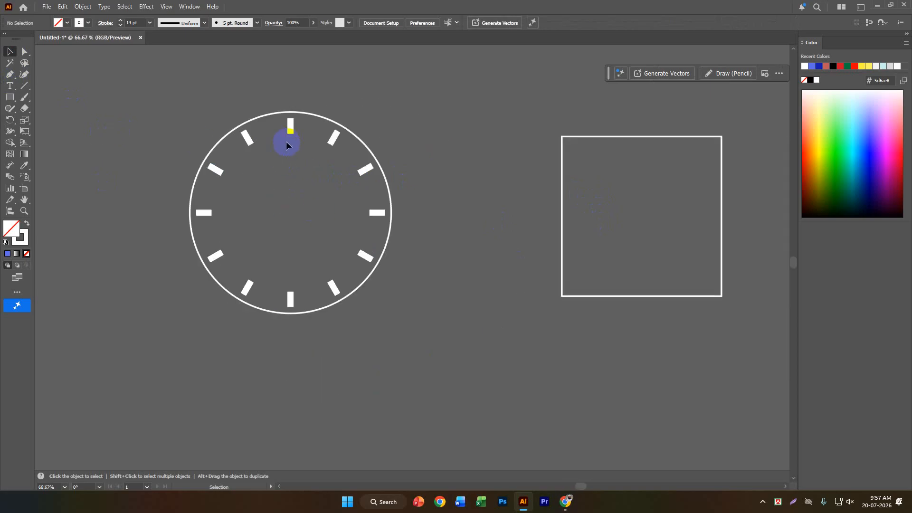
{"action": "scroll", "coordinate": [384, 242], "scroll_direction": "down", "scroll_amount": 1}
{"action": "scroll", "coordinate": [288, 200], "scroll_direction": "up", "scroll_amount": 2}
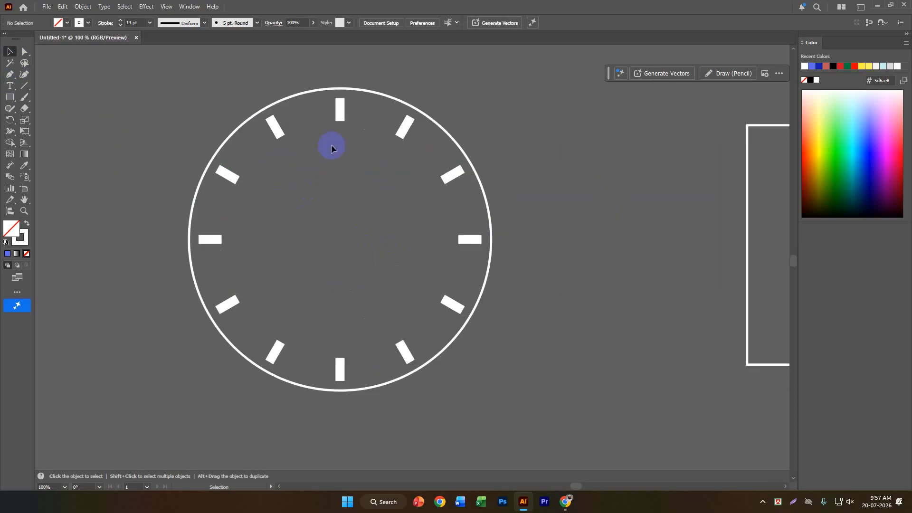
Step: Undo all the rotated copies, back to the single line near the top of the circle
{"action": "key", "text": "ctrl+z"}
{"action": "key", "text": "ctrl+z"}
{"action": "key", "text": "ctrl+z"}
{"action": "key", "text": "ctrl+z"}
{"action": "key", "text": "ctrl+z"}
{"action": "key", "text": "ctrl+z"}
{"action": "key", "text": "ctrl+z"}
{"action": "key", "text": "ctrl+z"}
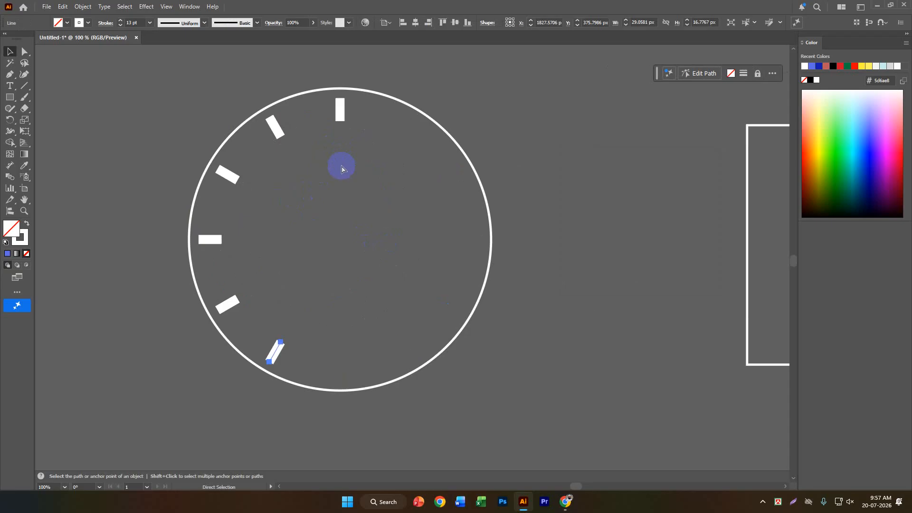
{"action": "key", "text": "ctrl+z"}
{"action": "key", "text": "ctrl+z"}
{"action": "key", "text": "ctrl+z"}
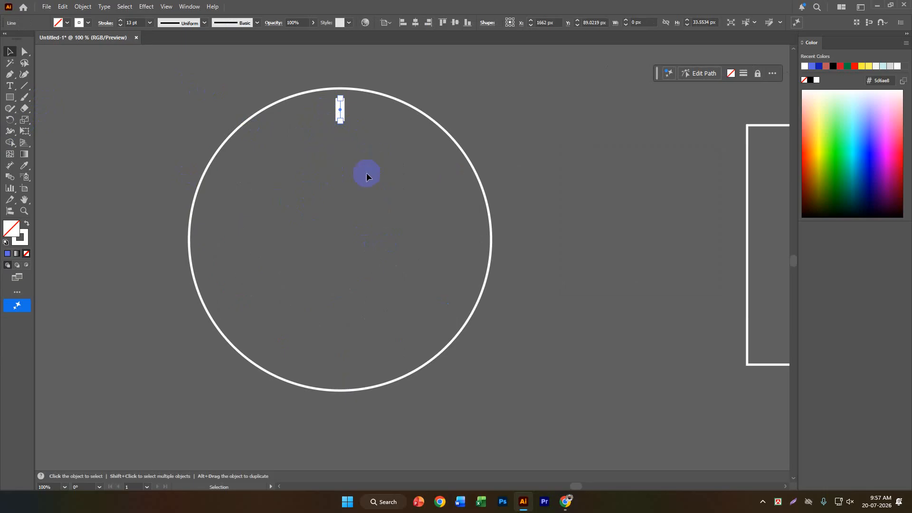
Step: Set the Rotate pivot at the circle's centre and copy the short line at an angle of 360/12 degrees
{"action": "left_click", "coordinate": [11, 125]}
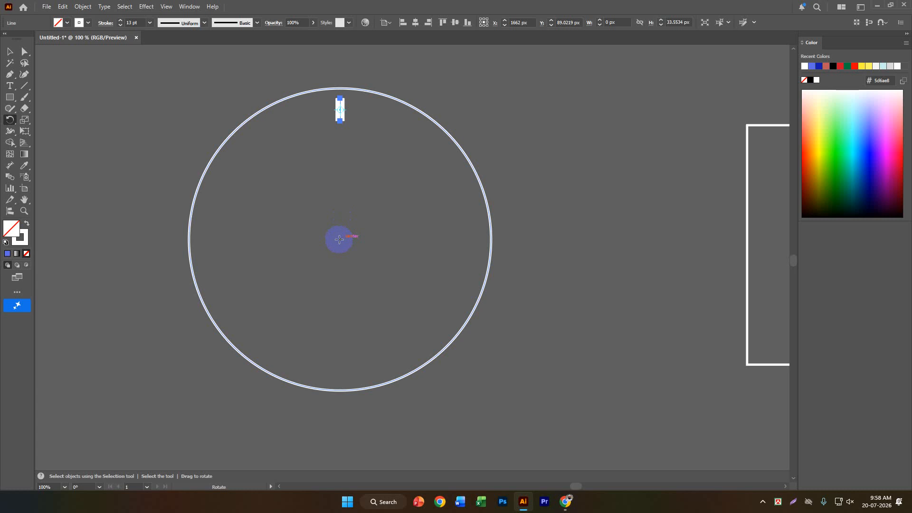
{"action": "left_click", "coordinate": [340, 240], "text": "alt"}
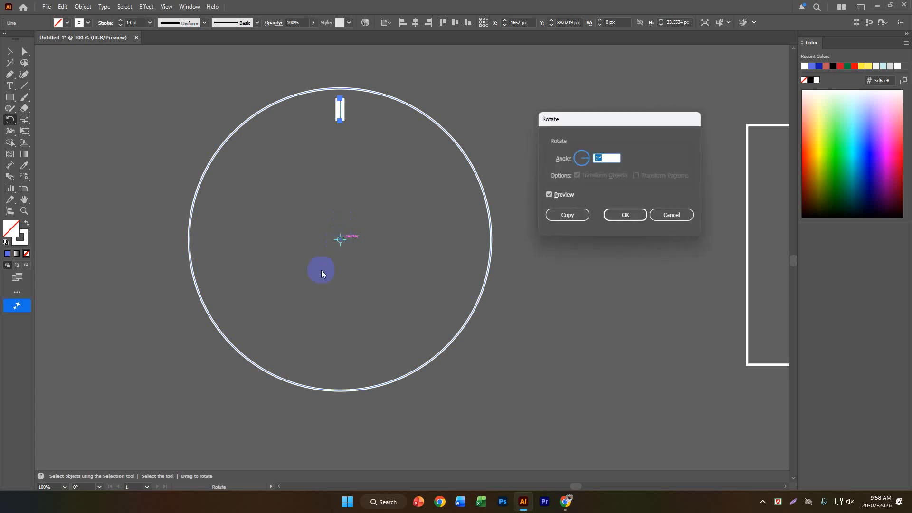
{"action": "type", "text": "360"}
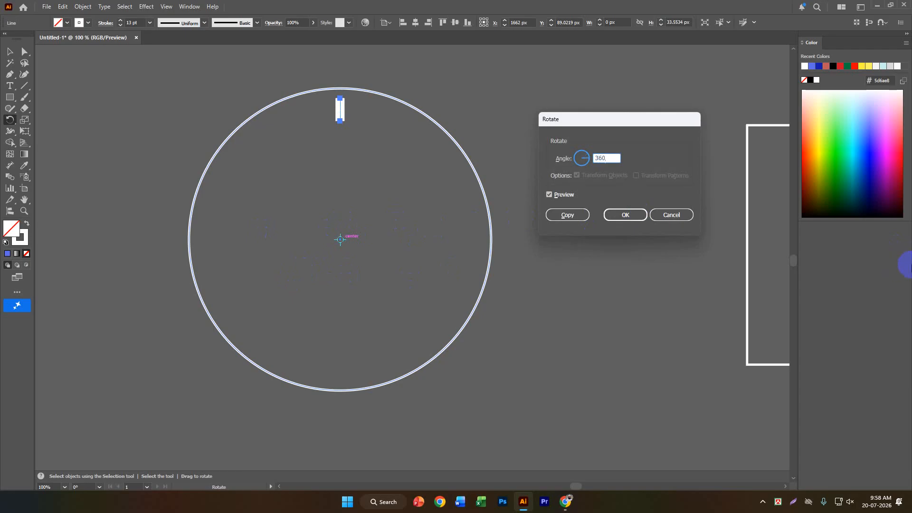
{"action": "type", "text": "/12"}
{"action": "left_click", "coordinate": [558, 219]}
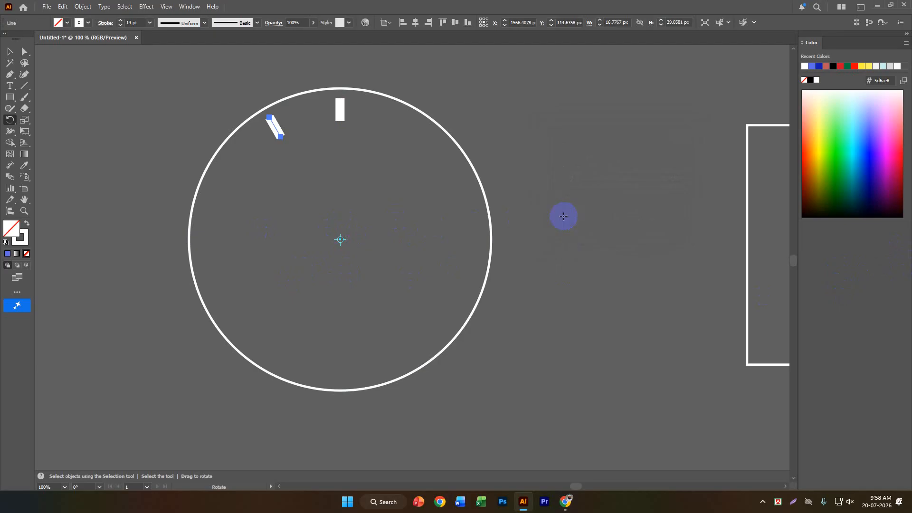
Step: Repeat the last transformation to complete the twelve-mark dial, undo the extra overlapping copy, and deselect
{"action": "key", "text": "ctrl+d"}
{"action": "key", "text": "ctrl+d"}
{"action": "key", "text": "ctrl+d"}
{"action": "key", "text": "ctrl+d"}
{"action": "key", "text": "ctrl+d"}
{"action": "key", "text": "ctrl+d"}
{"action": "key", "text": "ctrl+d"}
{"action": "key", "text": "ctrl+d"}
{"action": "key", "text": "ctrl+d"}
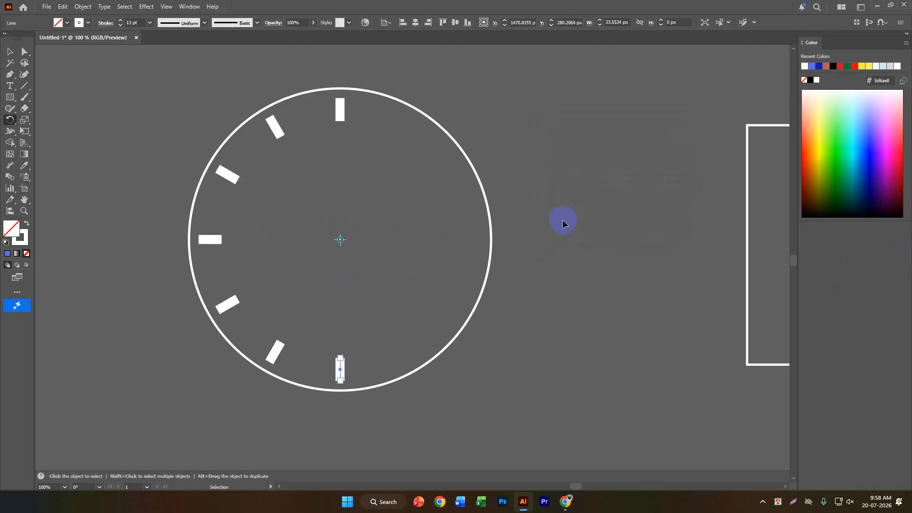
{"action": "key", "text": "ctrl+d"}
{"action": "key", "text": "ctrl+d"}
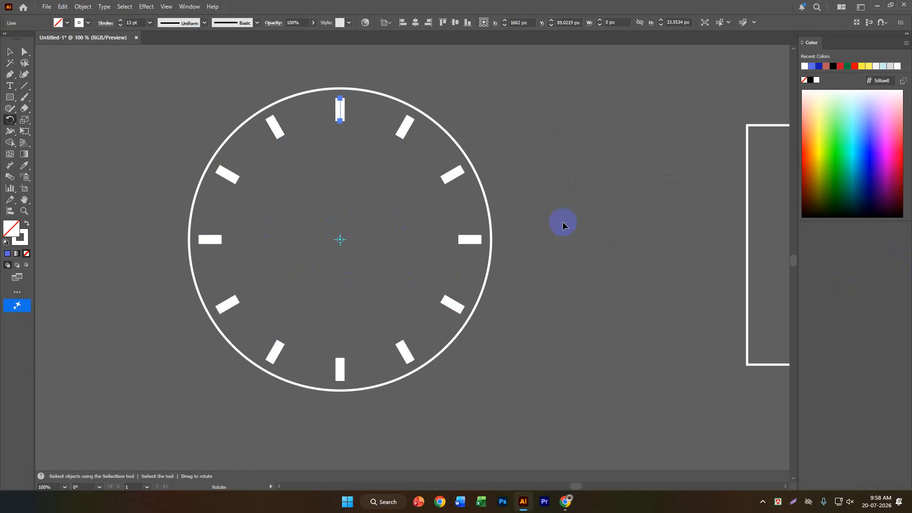
{"action": "key", "text": "ctrl+z"}
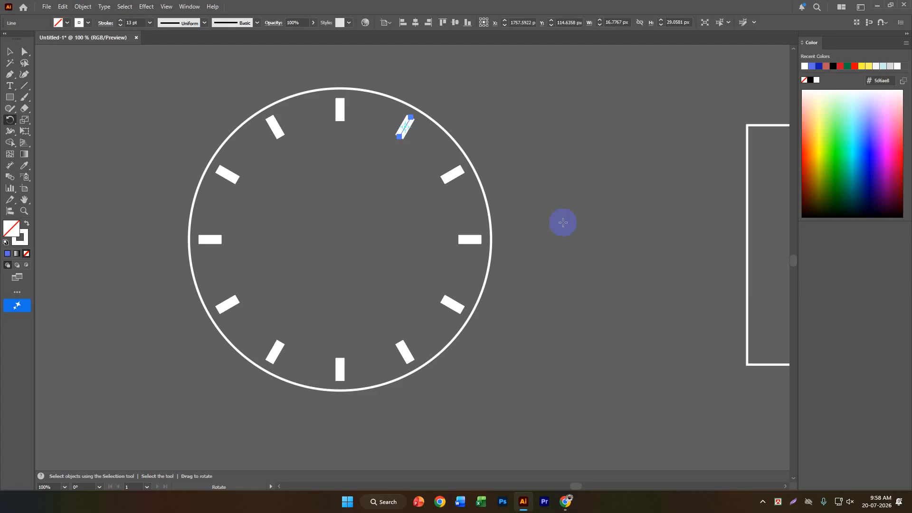
{"action": "left_click", "coordinate": [10, 51]}
{"action": "left_click", "coordinate": [140, 125]}
{"action": "key", "text": "ctrl+minus"}
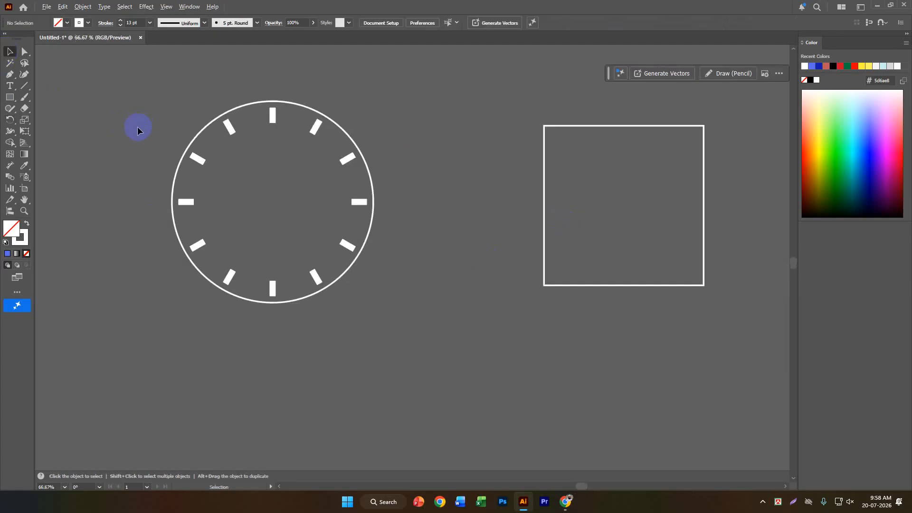
{"action": "left_click_drag", "start_coordinate": [654, 193], "coordinate": [711, 199]}
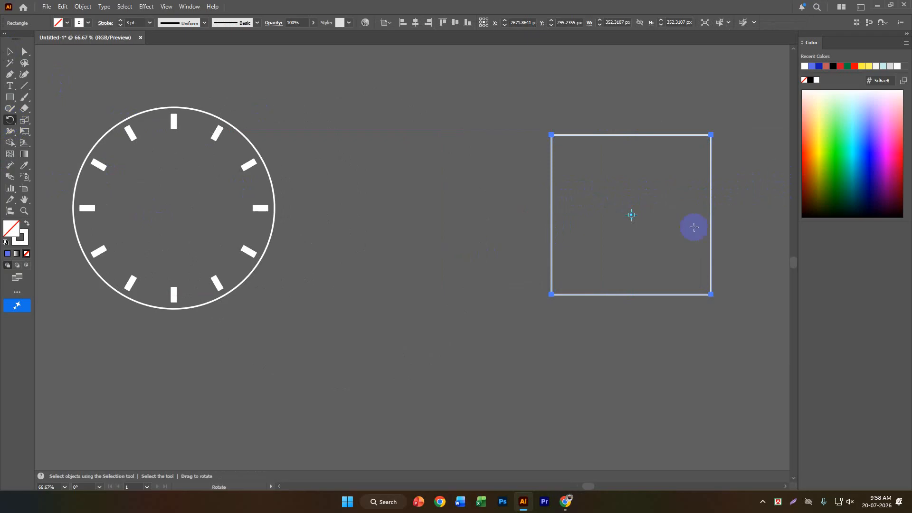
{"action": "scroll", "coordinate": [350, 188], "scroll_direction": "down", "scroll_amount": 1}
{"action": "scroll", "coordinate": [396, 185], "scroll_direction": "up", "scroll_amount": 1}
{"action": "scroll", "coordinate": [386, 189], "scroll_direction": "down", "scroll_amount": 1}
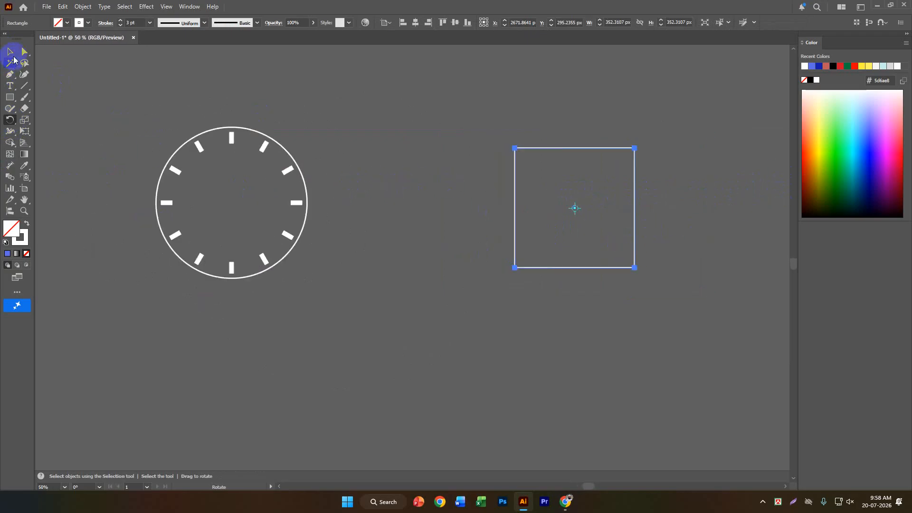
{"action": "left_click", "coordinate": [10, 53]}
Step: Duplicate the dial's outer circle into the empty area below and to the right of the square
{"action": "scroll", "coordinate": [420, 227], "scroll_direction": "down", "scroll_amount": 2}
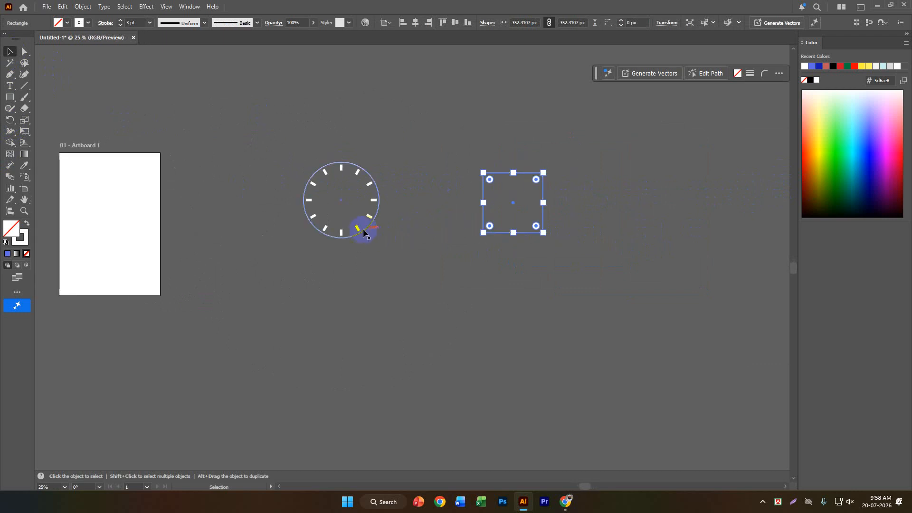
{"action": "left_click_drag", "start_coordinate": [365, 233], "coordinate": [617, 357]}
{"action": "left_click_drag", "start_coordinate": [650, 305], "coordinate": [563, 224]}
{"action": "scroll", "coordinate": [537, 284], "scroll_direction": "up", "scroll_amount": 2}
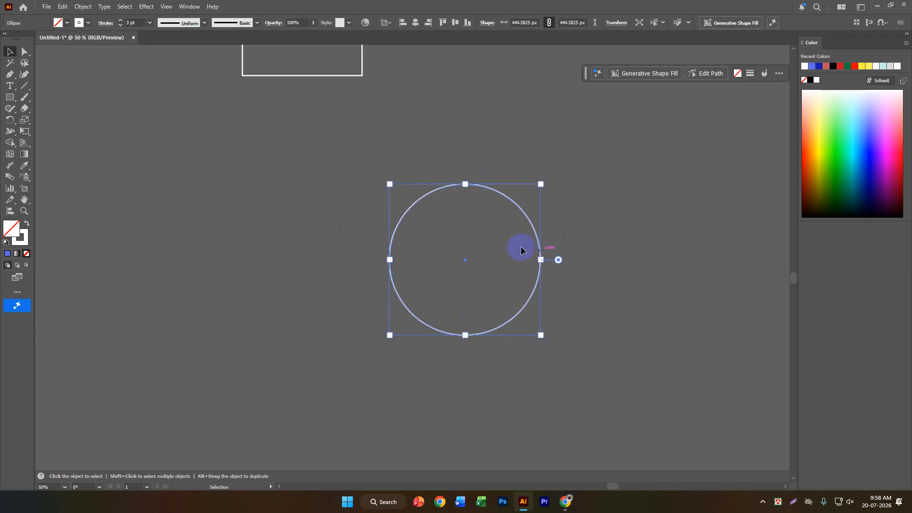
Step: Apply the yellow-to-red linear gradient to the duplicated circle's stroke, remove its fill, and reselect the circle
{"action": "left_click", "coordinate": [24, 159]}
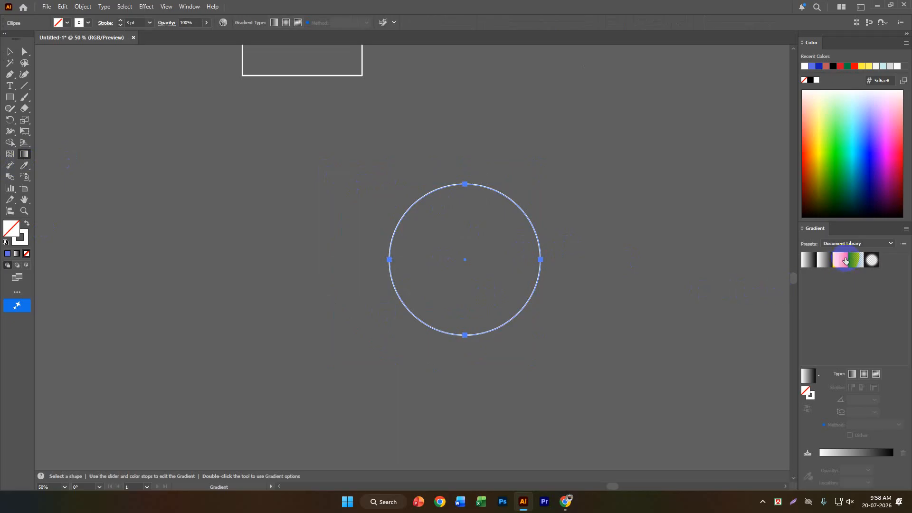
{"action": "left_click", "coordinate": [840, 259]}
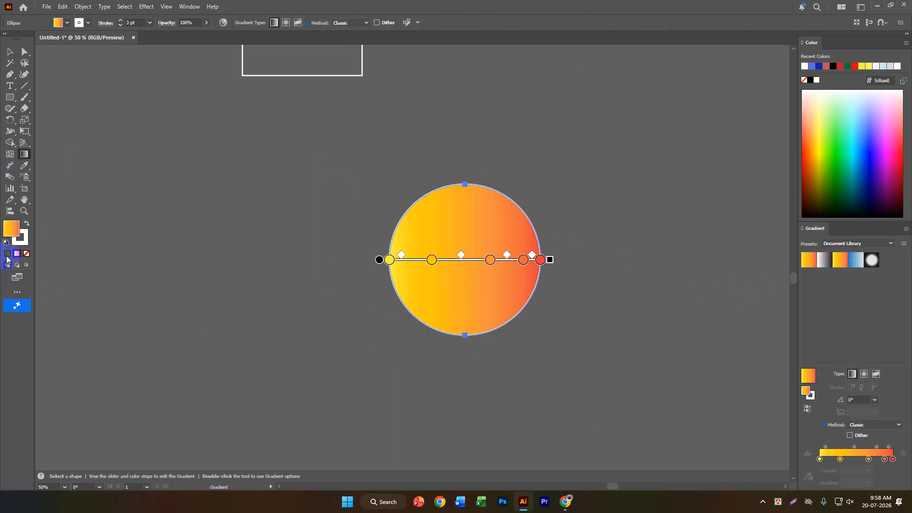
{"action": "left_click", "coordinate": [26, 225]}
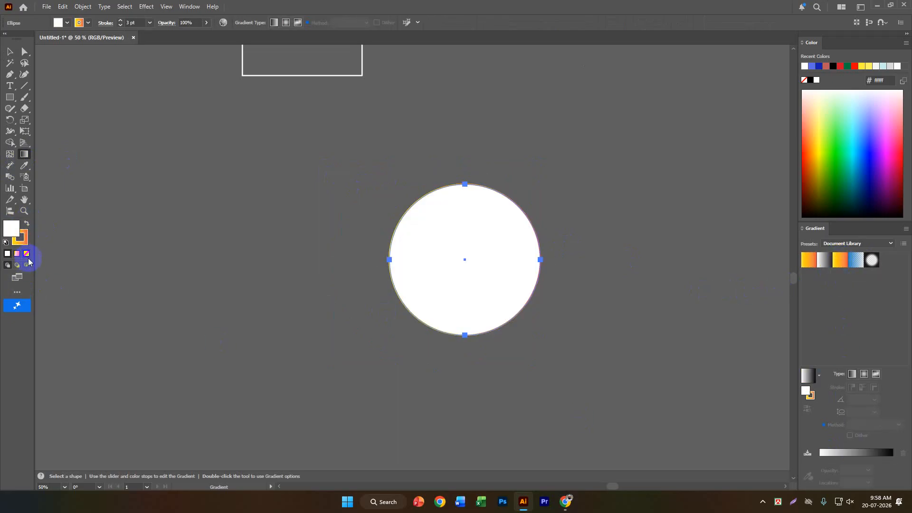
{"action": "left_click", "coordinate": [26, 254]}
{"action": "left_click", "coordinate": [17, 53]}
{"action": "left_click", "coordinate": [505, 209]}
{"action": "scroll", "coordinate": [511, 208], "scroll_direction": "up", "scroll_amount": 1}
{"action": "left_click_drag", "start_coordinate": [327, 189], "coordinate": [583, 297]}
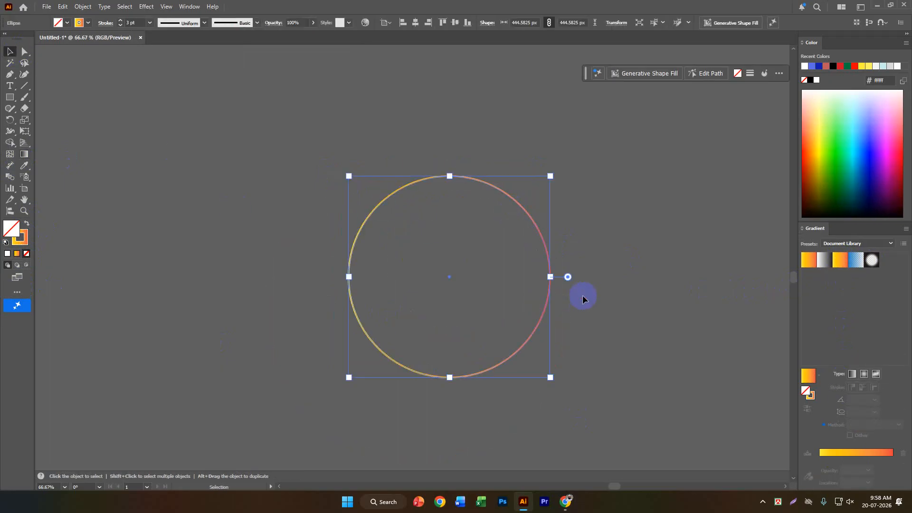
{"action": "scroll", "coordinate": [593, 244], "scroll_direction": "down", "scroll_amount": 1}
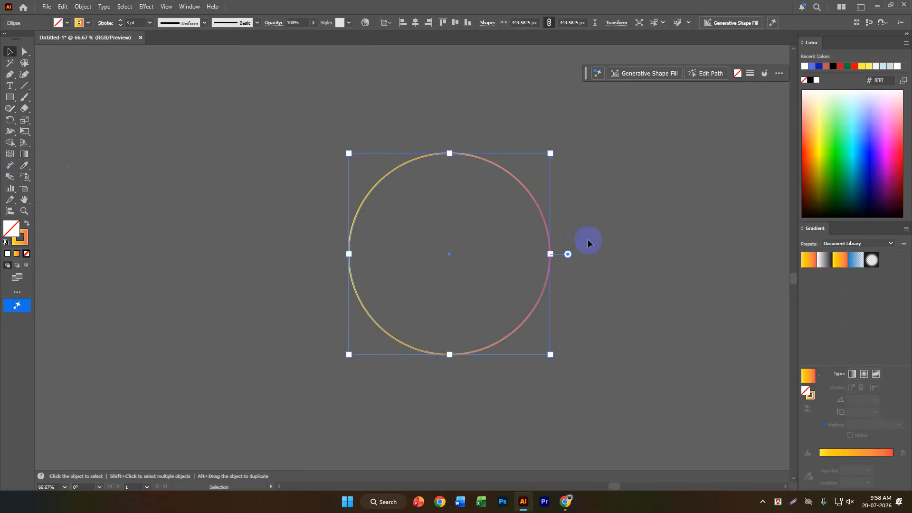
{"action": "scroll", "coordinate": [531, 223], "scroll_direction": "down", "scroll_amount": 1}
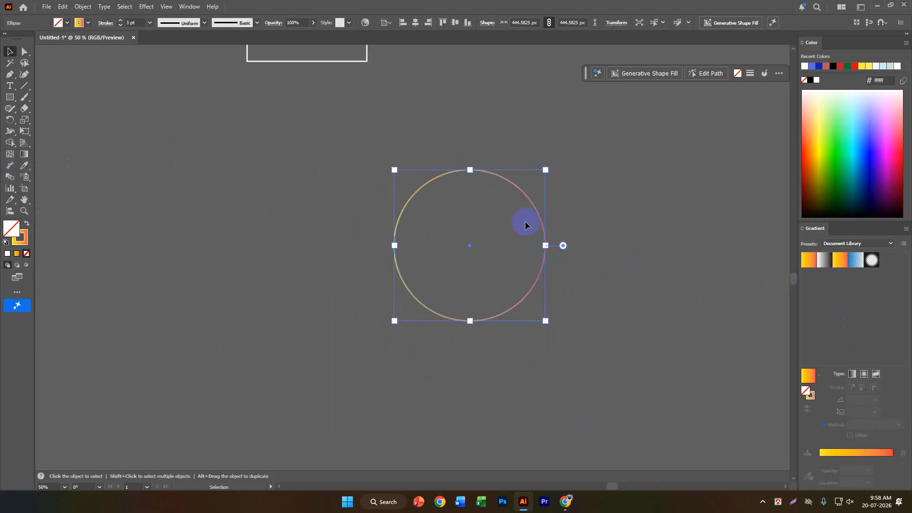
Step: Set the Rotate pivot on the gradient circle's bottom anchor point and create a copy rotated slightly counterclockwise around it
{"action": "left_click", "coordinate": [10, 120]}
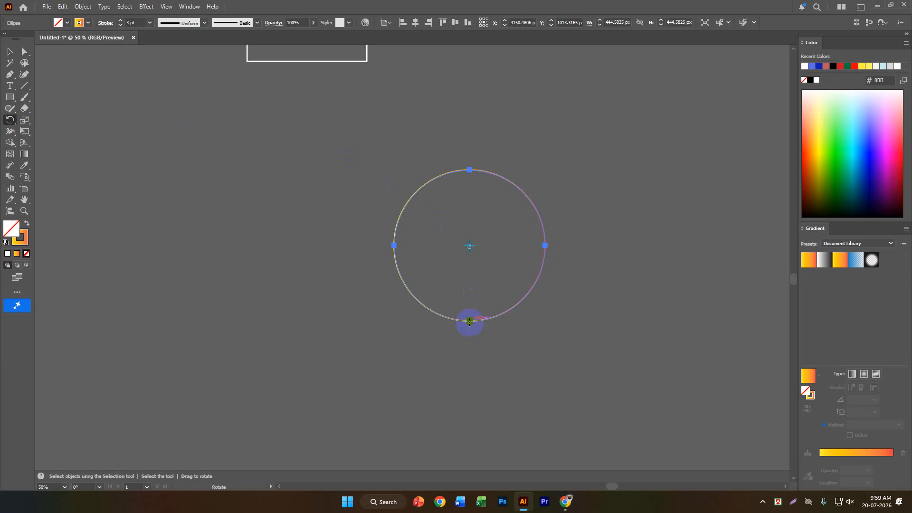
{"action": "scroll", "coordinate": [505, 310], "scroll_direction": "down", "scroll_amount": 1}
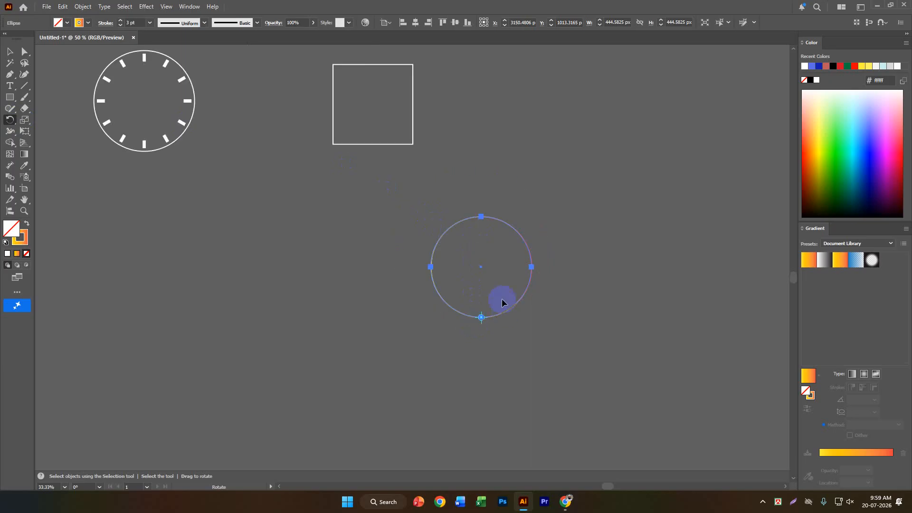
{"action": "left_click_drag", "start_coordinate": [495, 219], "coordinate": [535, 241]}
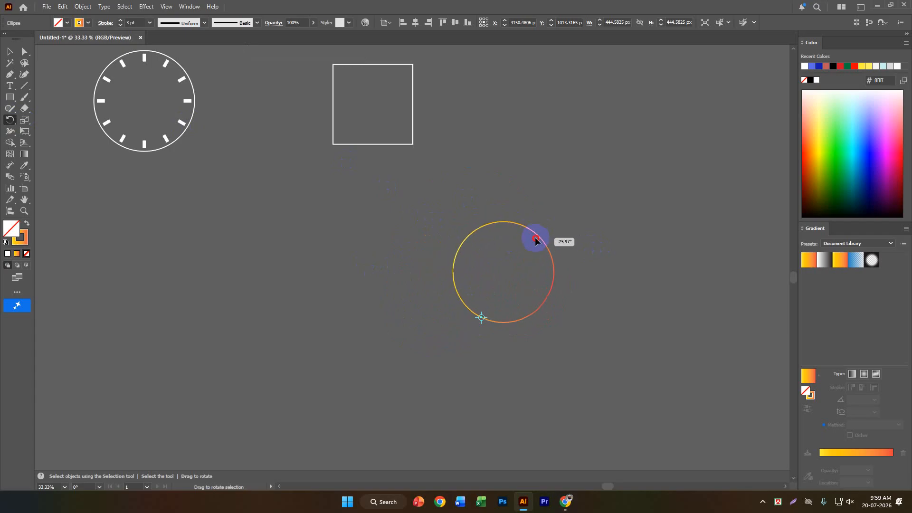
{"action": "left_click_drag", "start_coordinate": [535, 240], "coordinate": [472, 245]}
Step: Repeat the rotated copy of the gradient circle around the pivot until the overlapping circles form a full round pattern
{"action": "key", "text": "ctrl+d"}
{"action": "key", "text": "ctrl+d"}
{"action": "key", "text": "ctrl+d"}
{"action": "key", "text": "ctrl+d"}
{"action": "key", "text": "ctrl+d"}
{"action": "key", "text": "ctrl+d"}
{"action": "key", "text": "ctrl+d"}
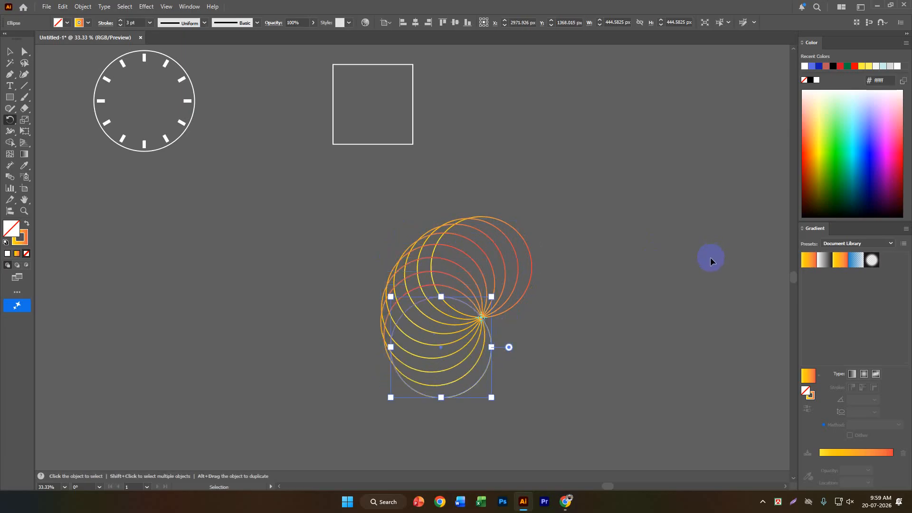
{"action": "key", "text": "ctrl+d"}
{"action": "key", "text": "ctrl+d"}
{"action": "key", "text": "ctrl+d"}
{"action": "key", "text": "ctrl+d"}
{"action": "key", "text": "ctrl+d"}
{"action": "key", "text": "ctrl+d"}
{"action": "key", "text": "ctrl+d"}
{"action": "key", "text": "ctrl+d"}
{"action": "key", "text": "ctrl+d"}
{"action": "key", "text": "ctrl+d"}
{"action": "key", "text": "ctrl+d"}
{"action": "key", "text": "ctrl+d"}
{"action": "key", "text": "ctrl+d"}
{"action": "key", "text": "ctrl+d"}
{"action": "key", "text": "ctrl+d"}
{"action": "key", "text": "ctrl+d"}
{"action": "key", "text": "r"}
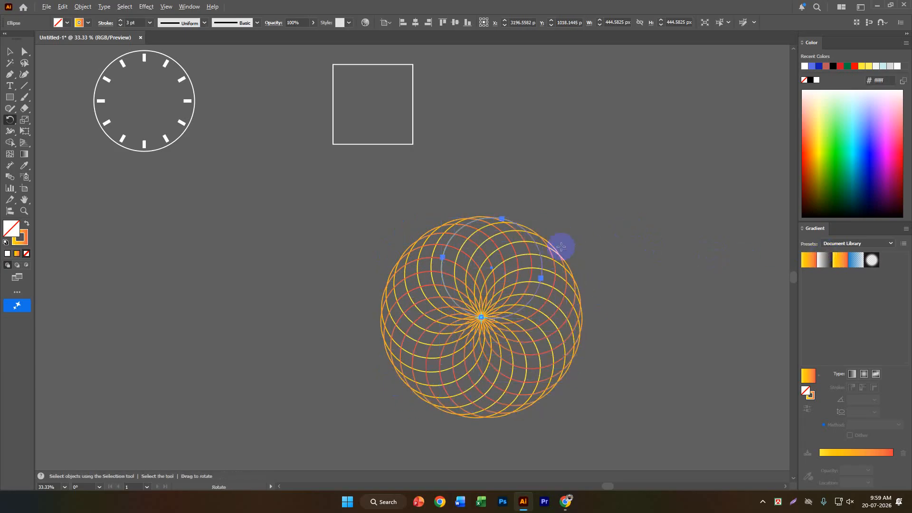
Step: Select all the overlapping gradient circles that form the round pattern
{"action": "scroll", "coordinate": [529, 270], "scroll_direction": "up", "scroll_amount": 2}
{"action": "left_click_drag", "start_coordinate": [610, 227], "coordinate": [632, 147]}
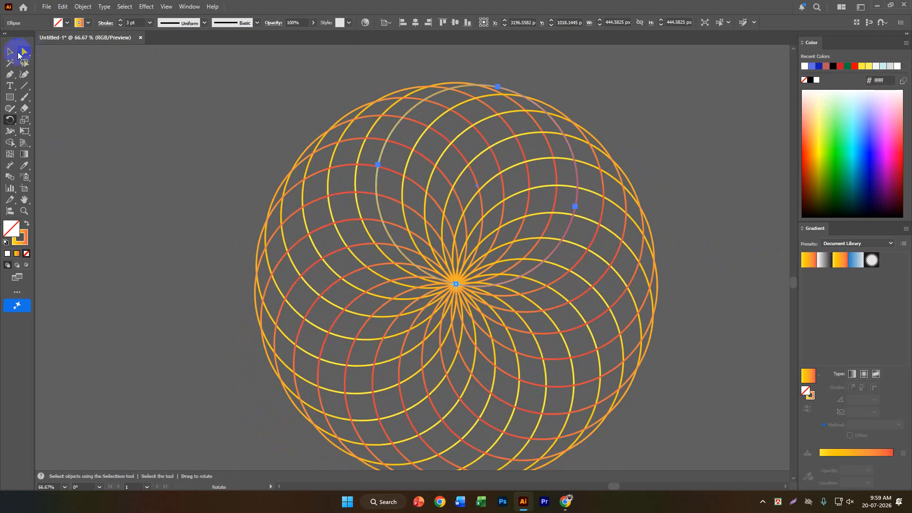
{"action": "left_click", "coordinate": [10, 50]}
{"action": "left_click", "coordinate": [296, 137]}
{"action": "scroll", "coordinate": [302, 138], "scroll_direction": "down", "scroll_amount": 1}
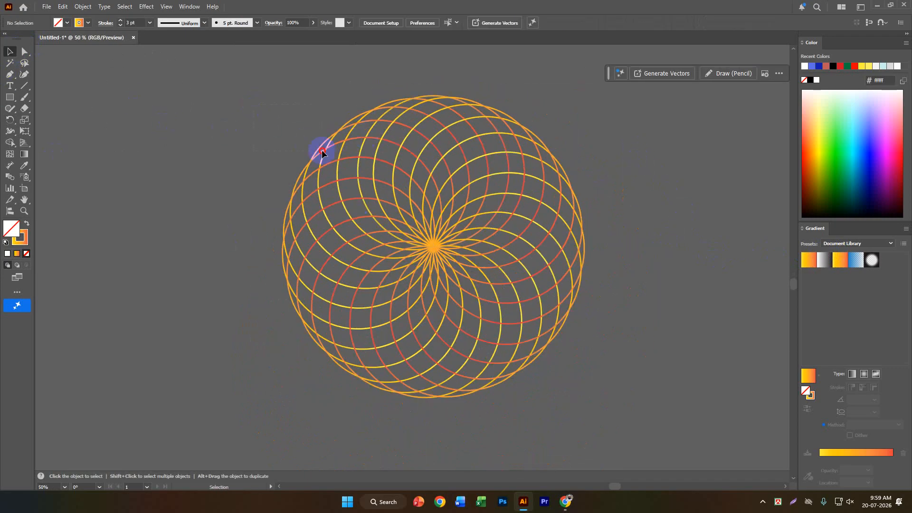
{"action": "left_click_drag", "start_coordinate": [640, 422], "coordinate": [640, 421]}
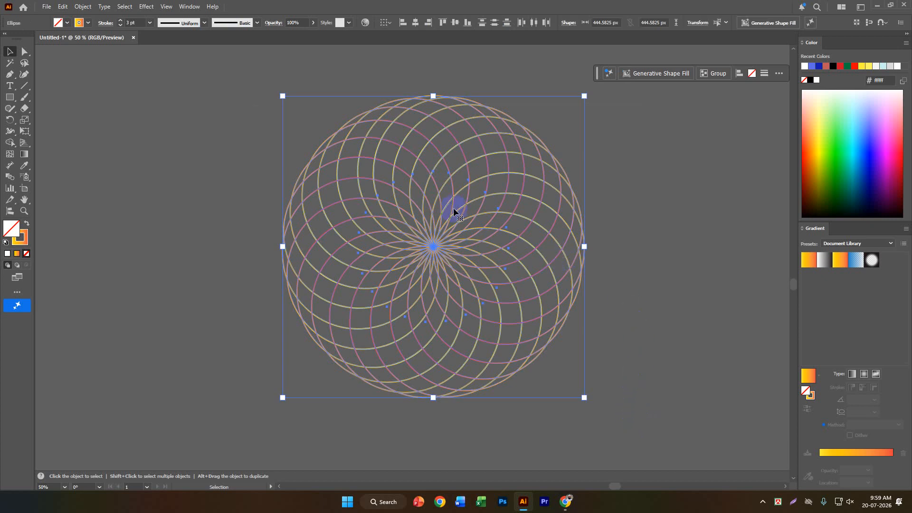
Step: Use the Shape Builder tool to erase the outer segments along the pattern's upper-right, top and left edges
{"action": "left_click", "coordinate": [10, 142]}
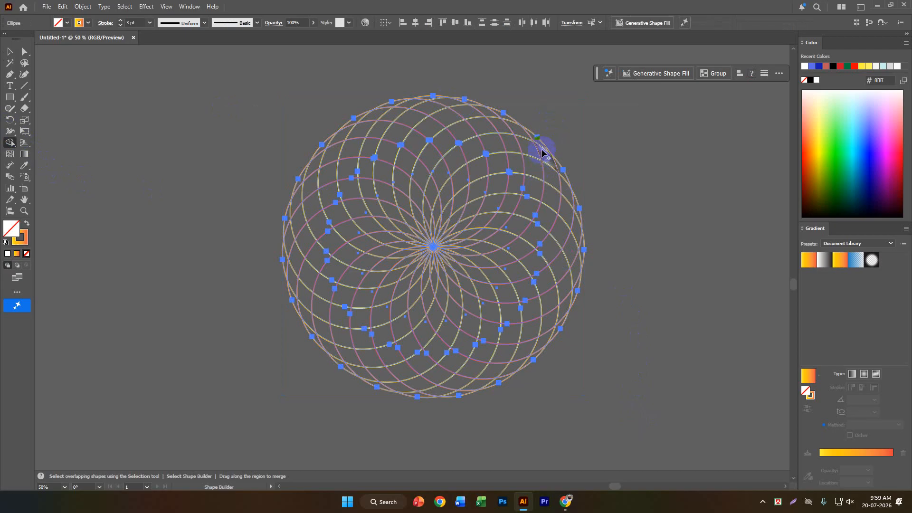
{"action": "scroll", "coordinate": [559, 163], "scroll_direction": "up", "scroll_amount": 1}
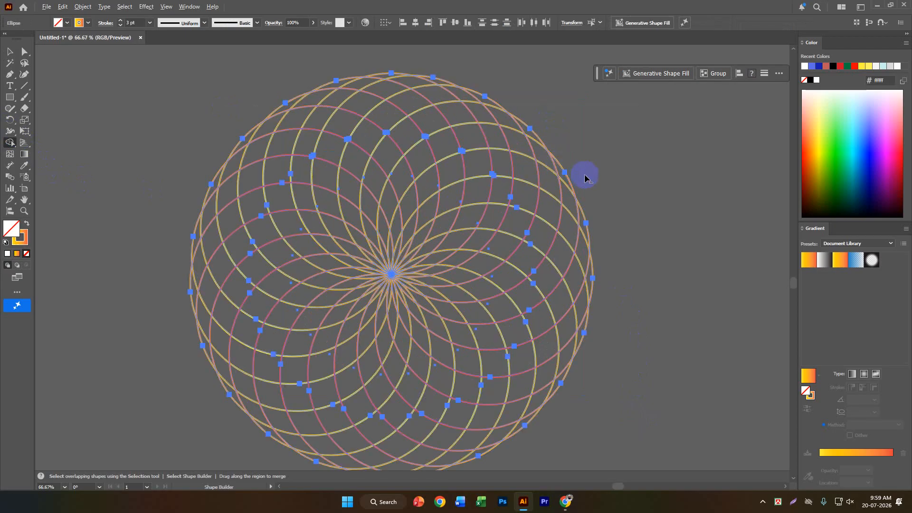
{"action": "left_click_drag", "start_coordinate": [475, 141], "coordinate": [547, 102]}
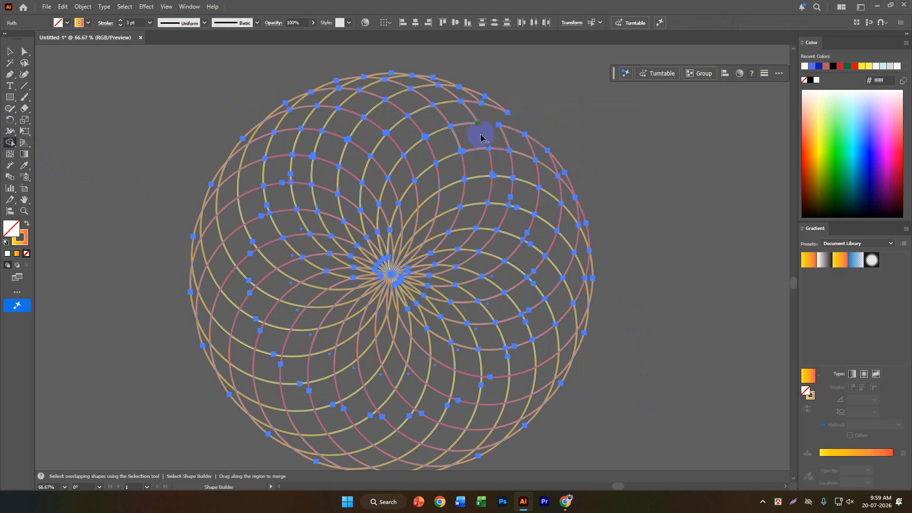
{"action": "mouse_move", "coordinate": [499, 137]}
{"action": "left_mouse_down"}
{"action": "mouse_move", "coordinate": [549, 183]}
{"action": "mouse_move", "coordinate": [572, 240]}
{"action": "mouse_move", "coordinate": [570, 320]}
{"action": "mouse_move", "coordinate": [542, 390]}
{"action": "mouse_move", "coordinate": [504, 427]}
{"action": "mouse_move", "coordinate": [464, 443]}
{"action": "mouse_move", "coordinate": [269, 447]}
{"action": "mouse_move", "coordinate": [228, 382]}
{"action": "mouse_move", "coordinate": [212, 283]}
{"action": "mouse_move", "coordinate": [225, 213]}
{"action": "mouse_move", "coordinate": [258, 154]}
{"action": "mouse_move", "coordinate": [390, 98]}
{"action": "mouse_move", "coordinate": [492, 89]}
{"action": "mouse_move", "coordinate": [572, 108]}
{"action": "left_mouse_up"}
{"action": "mouse_move", "coordinate": [465, 83]}
{"action": "left_mouse_down"}
{"action": "mouse_move", "coordinate": [305, 89]}
{"action": "mouse_move", "coordinate": [332, 104]}
{"action": "mouse_move", "coordinate": [265, 118]}
{"action": "mouse_move", "coordinate": [243, 139]}
{"action": "mouse_move", "coordinate": [204, 216]}
{"action": "mouse_move", "coordinate": [198, 282]}
{"action": "mouse_move", "coordinate": [213, 362]}
{"action": "left_mouse_up"}
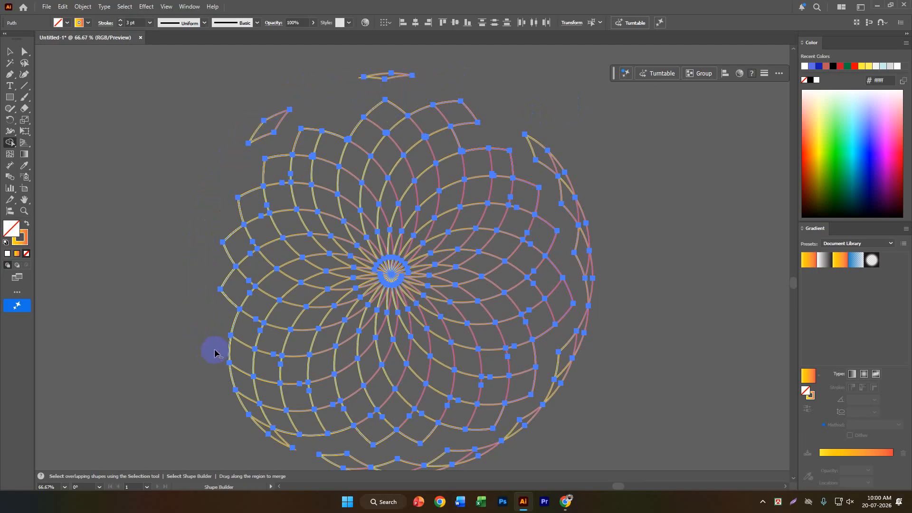
Step: Erase the leftover slivers around the pattern's top, upper-left and upper-right edges with Shape Builder
{"action": "left_click", "coordinate": [391, 76], "text": "alt"}
{"action": "left_click", "coordinate": [271, 116], "text": "alt"}
{"action": "left_click", "coordinate": [467, 115], "text": "alt"}
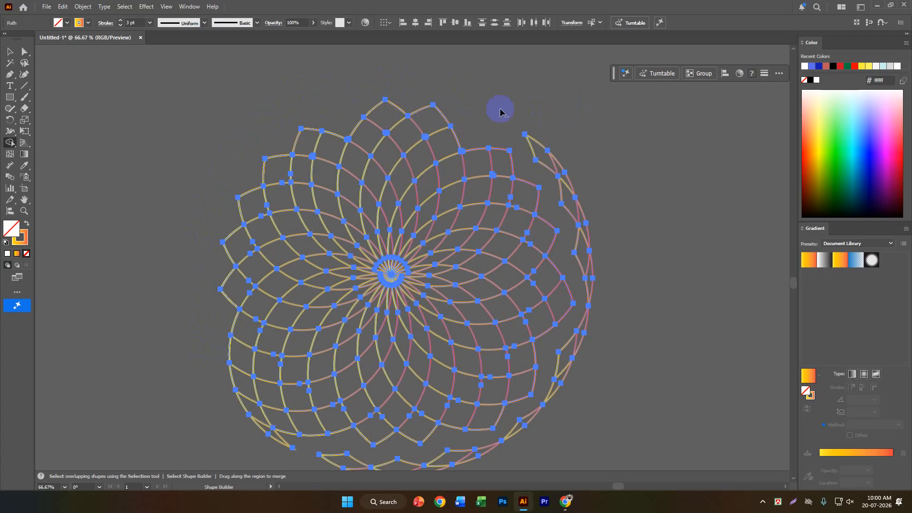
{"action": "left_click", "coordinate": [542, 146], "text": "alt"}
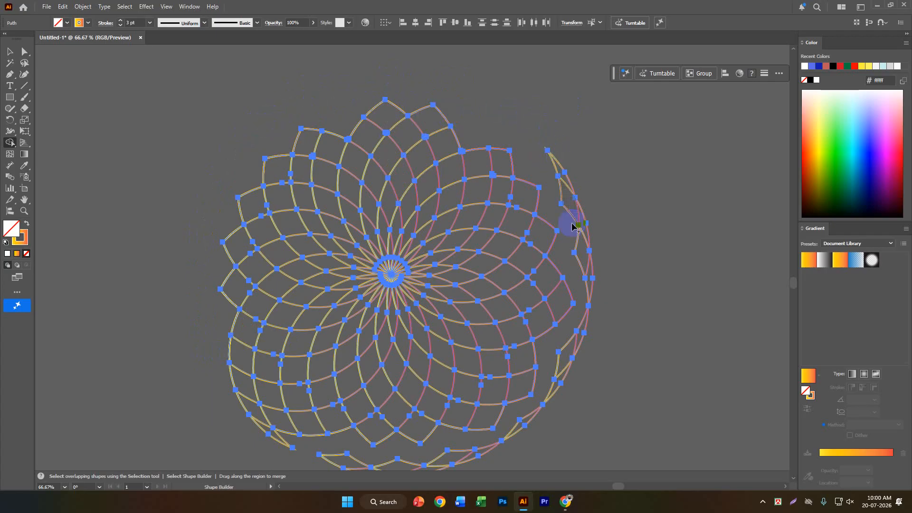
Step: Erase the outer segments along the pattern's right and lower edges, including the detached slivers, to leave a petal-shaped outline
{"action": "left_click_drag", "start_coordinate": [544, 178], "coordinate": [609, 264]}
{"action": "mouse_move", "coordinate": [598, 317]}
{"action": "left_mouse_down"}
{"action": "mouse_move", "coordinate": [567, 375]}
{"action": "mouse_move", "coordinate": [524, 423]}
{"action": "mouse_move", "coordinate": [454, 458]}
{"action": "mouse_move", "coordinate": [347, 466]}
{"action": "mouse_move", "coordinate": [291, 452]}
{"action": "mouse_move", "coordinate": [278, 439]}
{"action": "mouse_move", "coordinate": [291, 423]}
{"action": "left_mouse_up"}
{"action": "scroll", "coordinate": [482, 347], "scroll_direction": "down", "scroll_amount": 3}
{"action": "left_click", "coordinate": [432, 361], "text": "alt"}
{"action": "left_click", "coordinate": [564, 252], "text": "alt"}
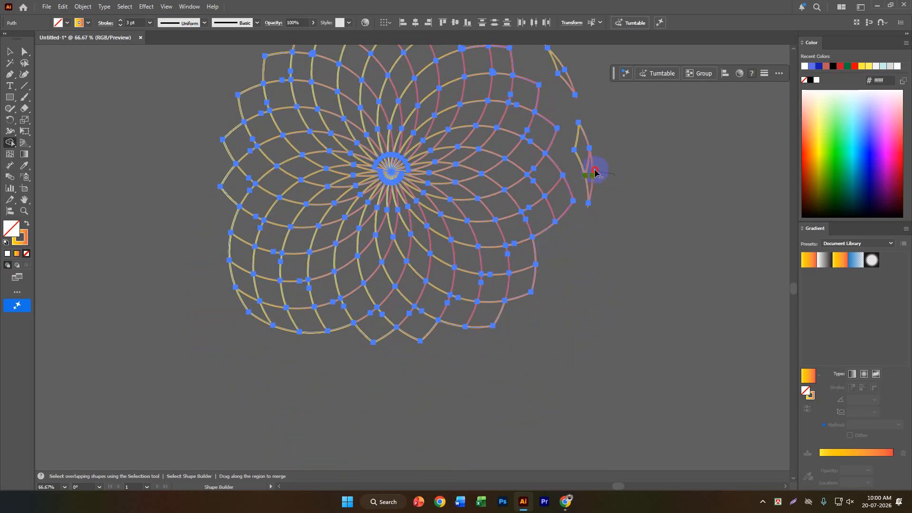
{"action": "left_click", "coordinate": [576, 136], "text": "alt"}
{"action": "scroll", "coordinate": [576, 139], "scroll_direction": "up", "scroll_amount": 1}
{"action": "left_click", "coordinate": [560, 131], "text": "alt"}
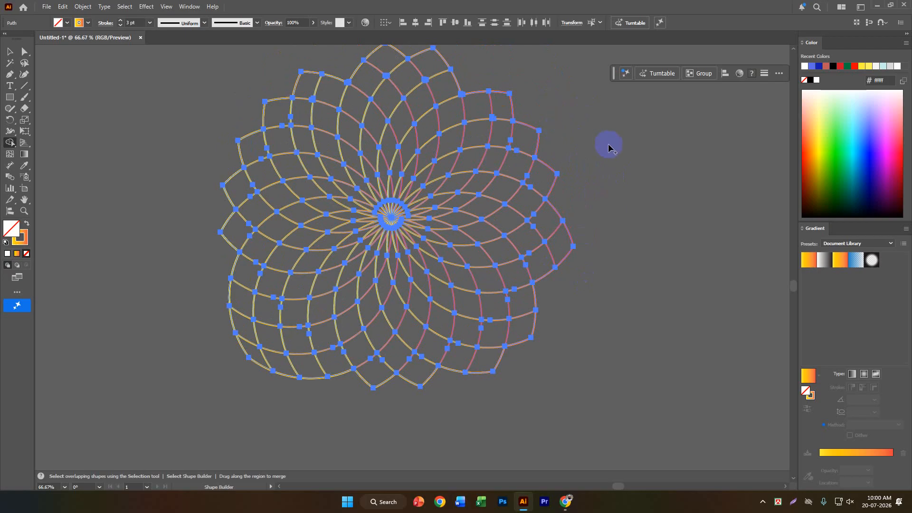
Step: Switch to the Selection tool and deselect the trimmed flower pattern
{"action": "scroll", "coordinate": [608, 147], "scroll_direction": "up", "scroll_amount": 1}
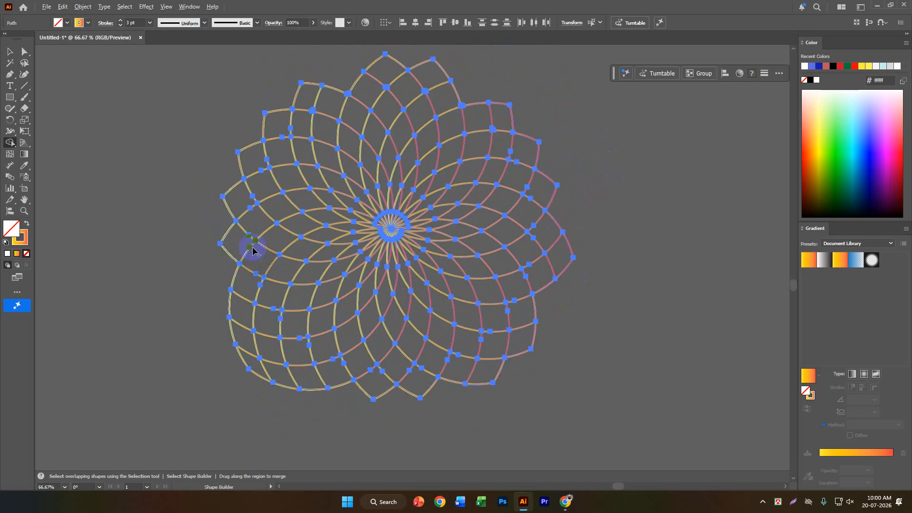
{"action": "scroll", "coordinate": [481, 117], "scroll_direction": "up", "scroll_amount": 2}
{"action": "scroll", "coordinate": [475, 121], "scroll_direction": "down", "scroll_amount": 5}
{"action": "scroll", "coordinate": [473, 121], "scroll_direction": "up", "scroll_amount": 2}
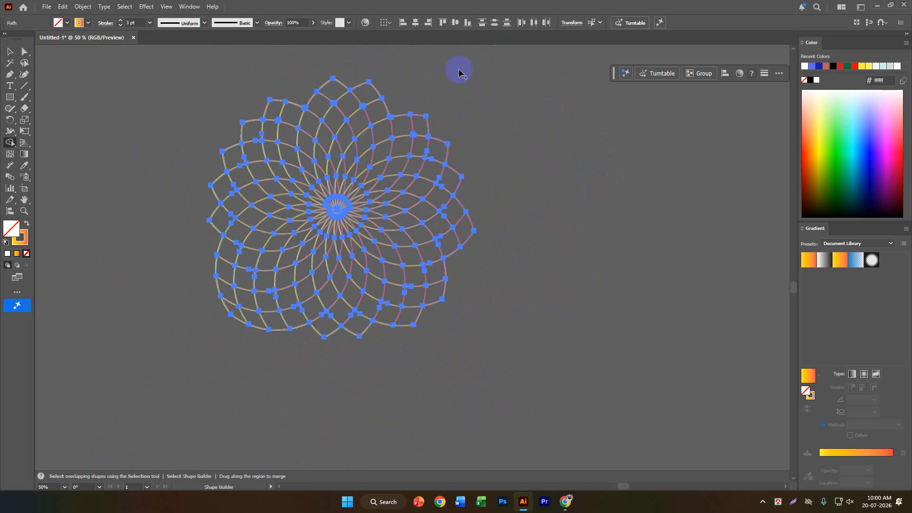
{"action": "key", "text": "v"}
{"action": "left_click", "coordinate": [526, 139]}
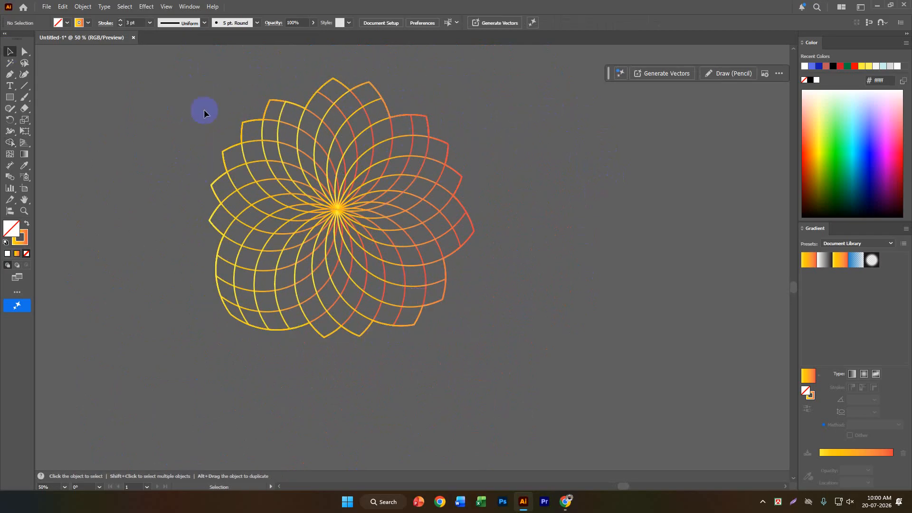
{"action": "scroll", "coordinate": [493, 128], "scroll_direction": "down", "scroll_amount": 4}
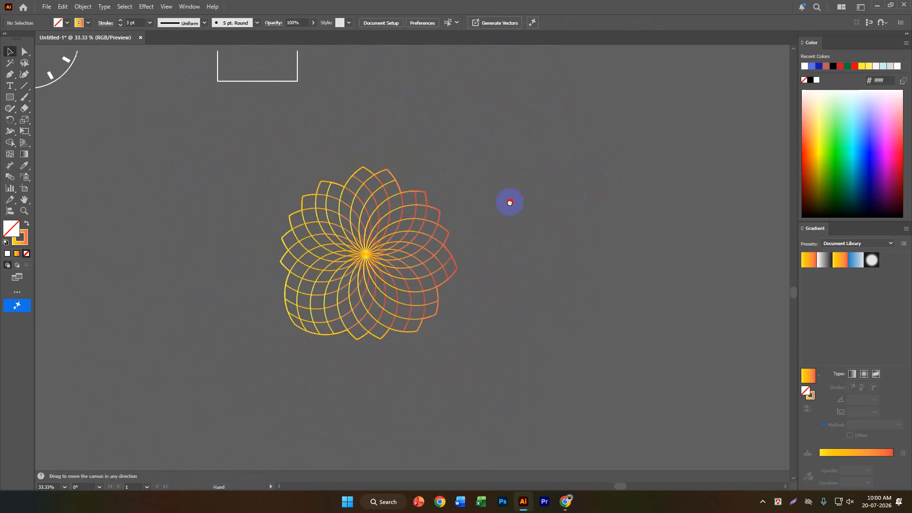
{"action": "scroll", "coordinate": [588, 171], "scroll_direction": "up", "scroll_amount": 1}
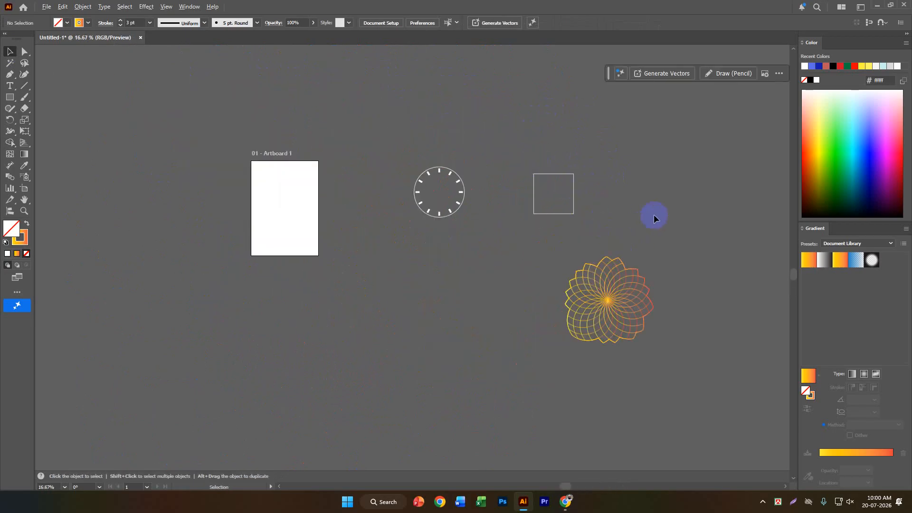